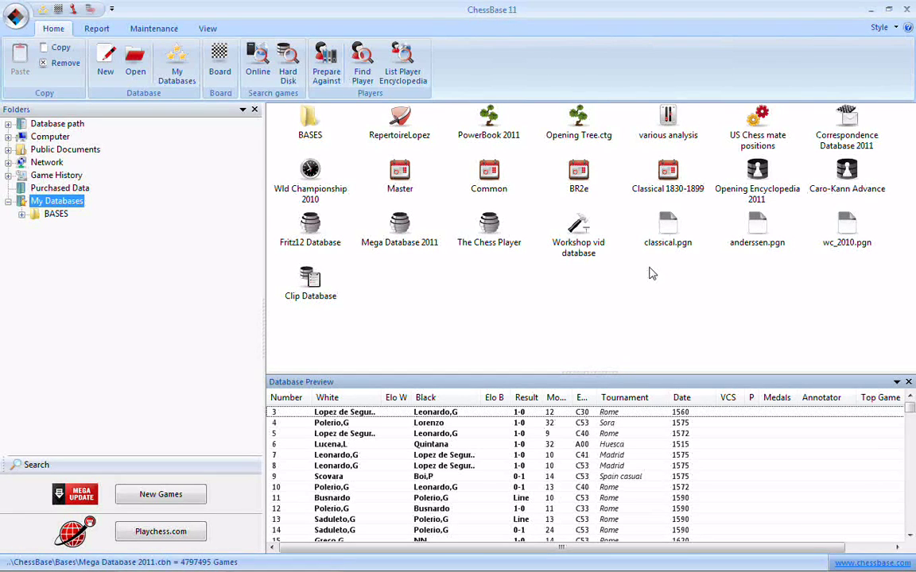
Step: Delete all files of the anderssen.pgn database, choosing physical deletion instead of the waste basket
click(756, 231)
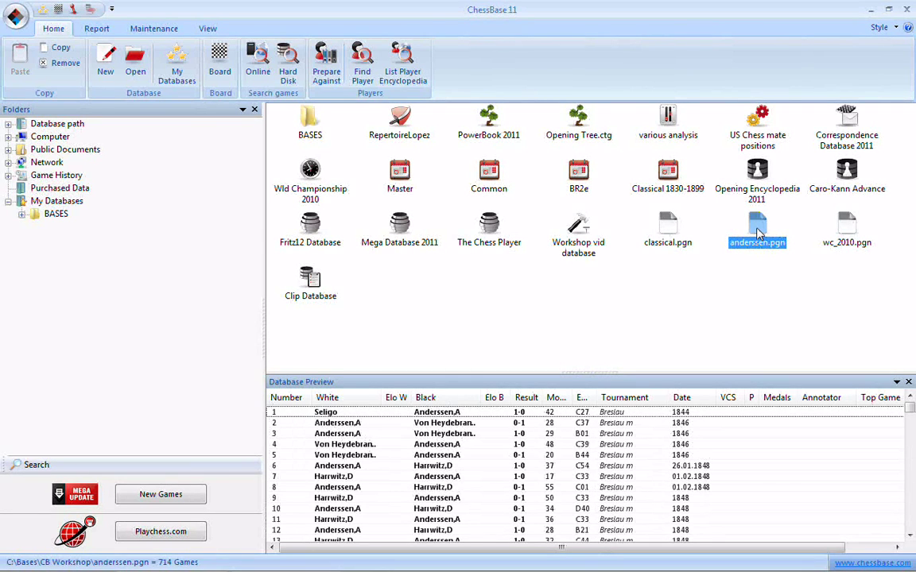
right_click(759, 233)
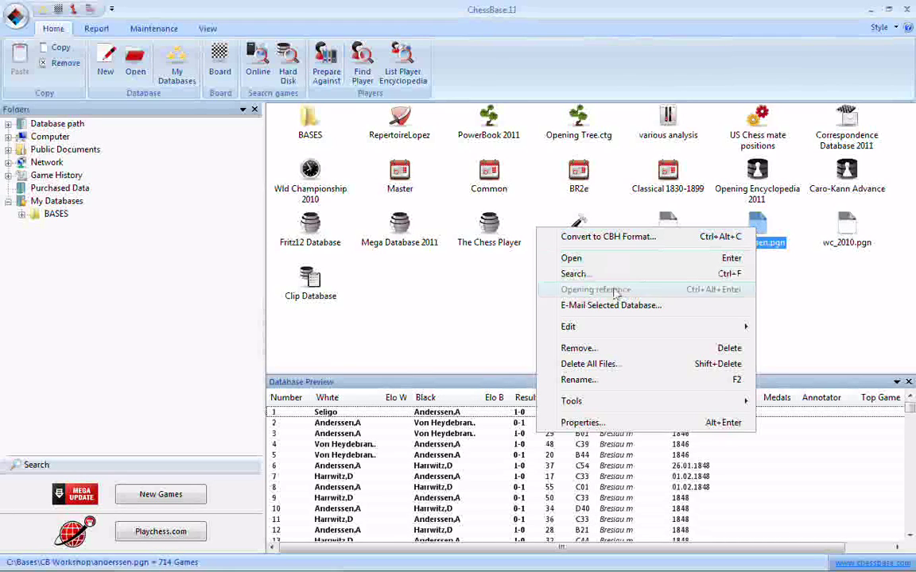
click(616, 365)
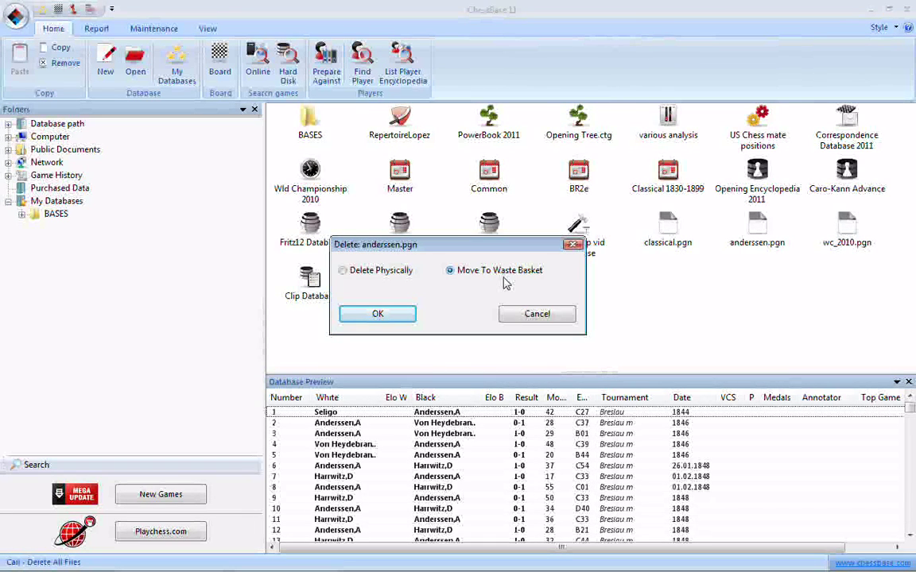
click(378, 272)
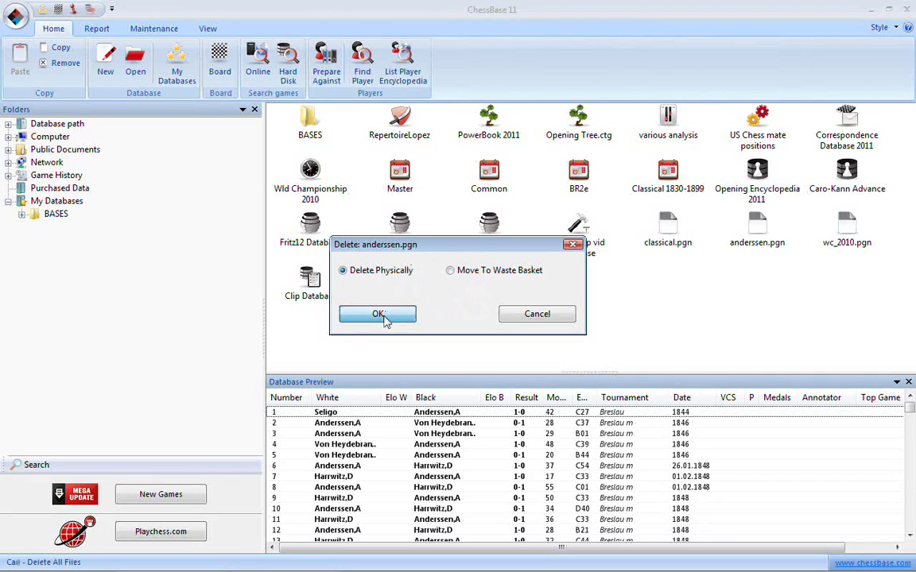
click(384, 318)
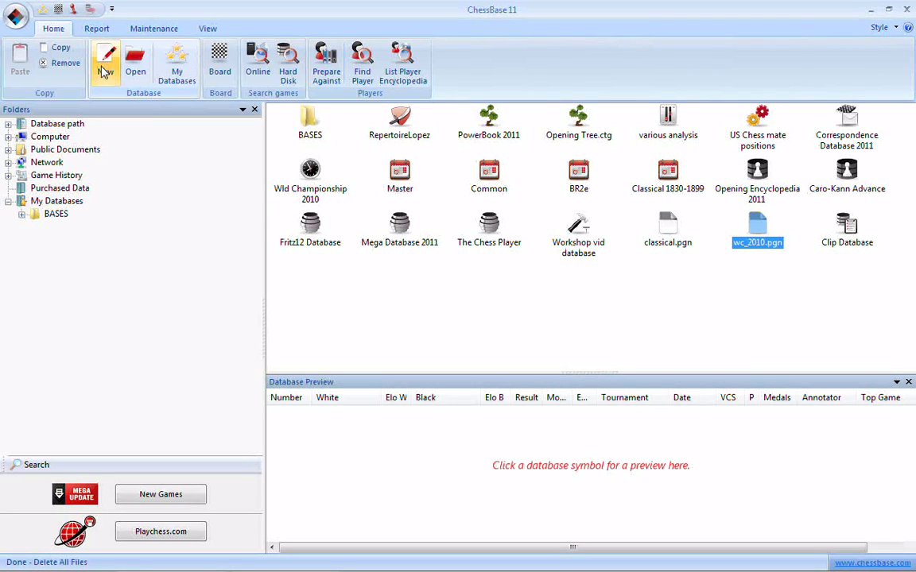
click(18, 19)
mouse_move(45, 50)
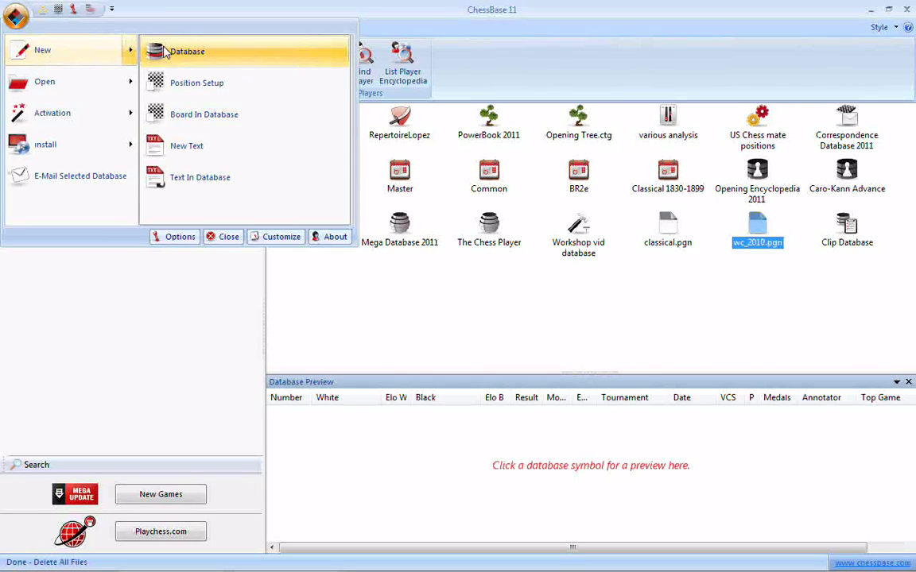
click(477, 16)
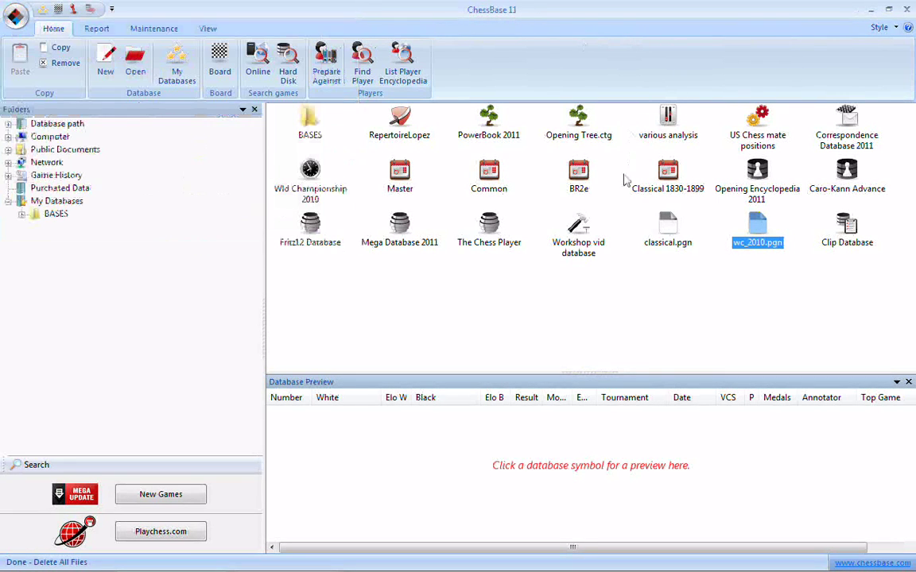
Step: Create a new CBH database named Cochrane in the Openings 2 folder
click(107, 70)
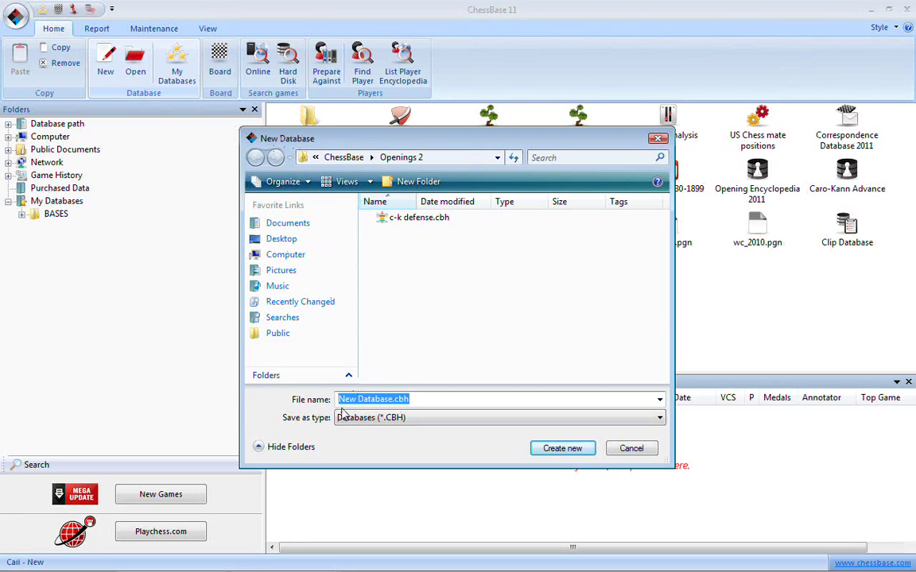
click(396, 404)
drag(397, 403, 337, 404)
click(358, 403)
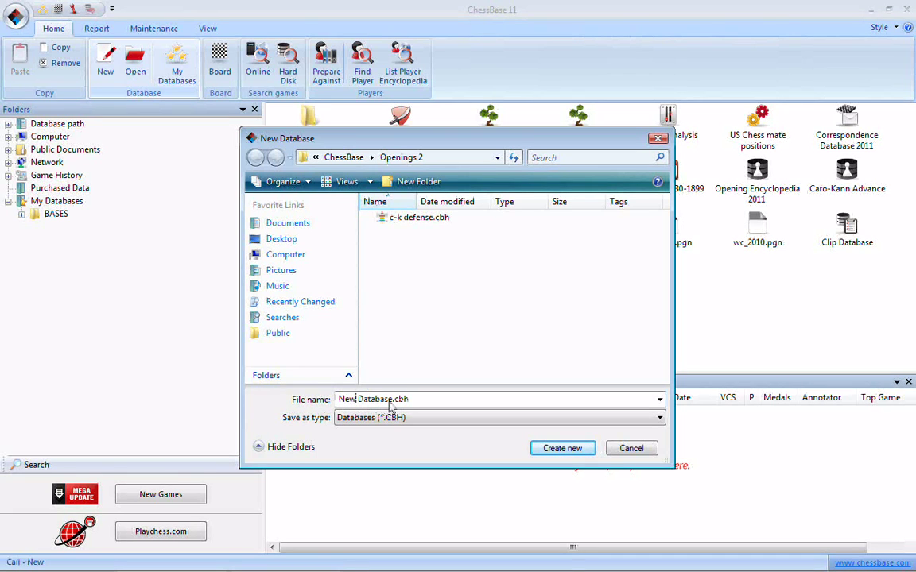
drag(394, 403, 311, 402)
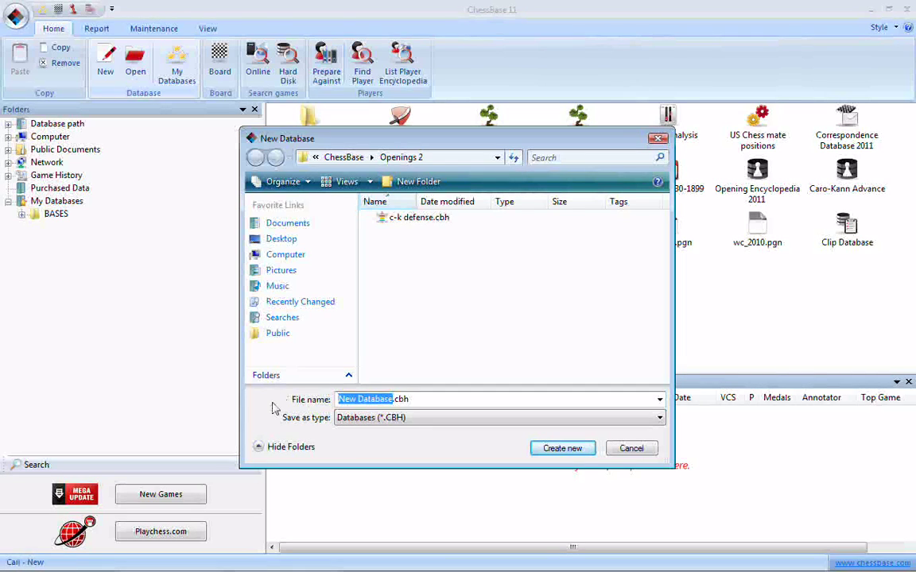
text(Cochra)
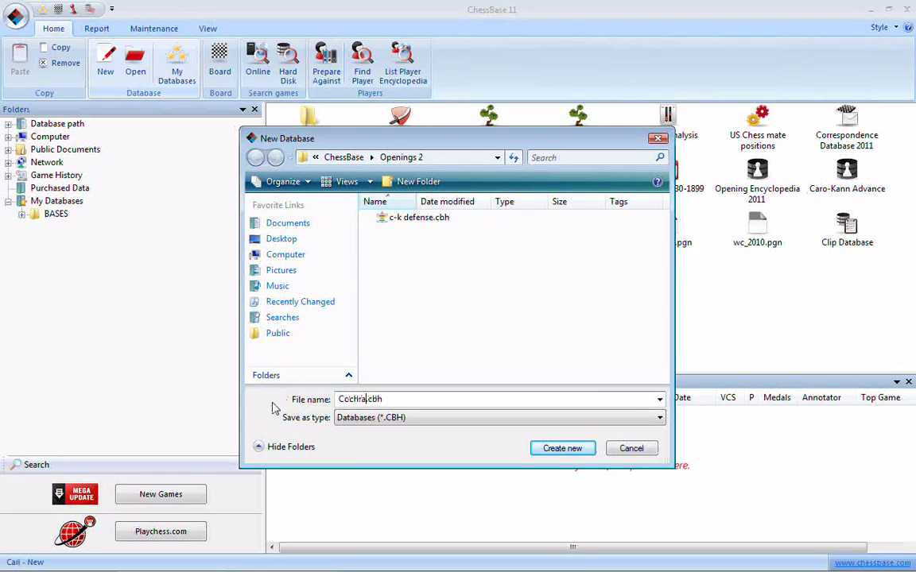
text(ne)
click(562, 450)
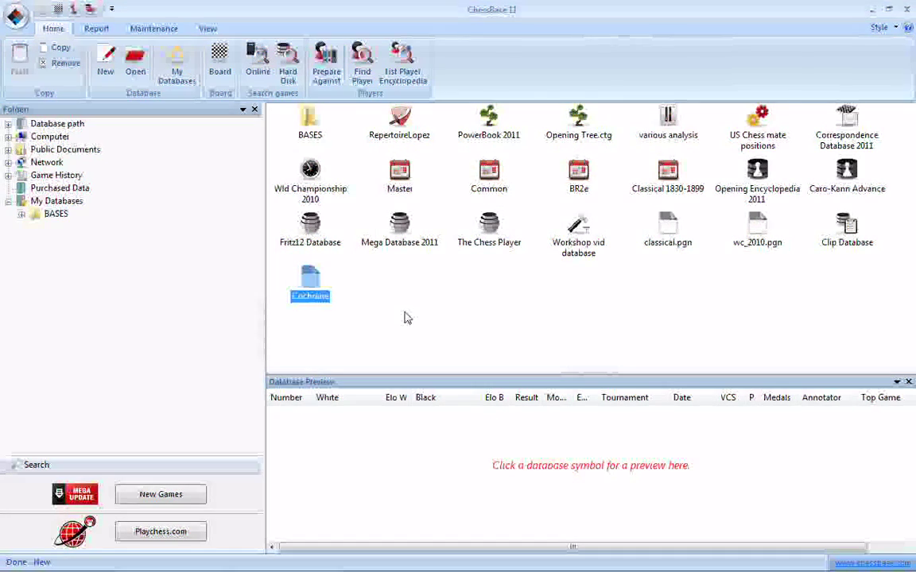
Step: Set the Cochrane database's type to Openings and its name to Cochrane Gambit, and check its game list
key(F2)
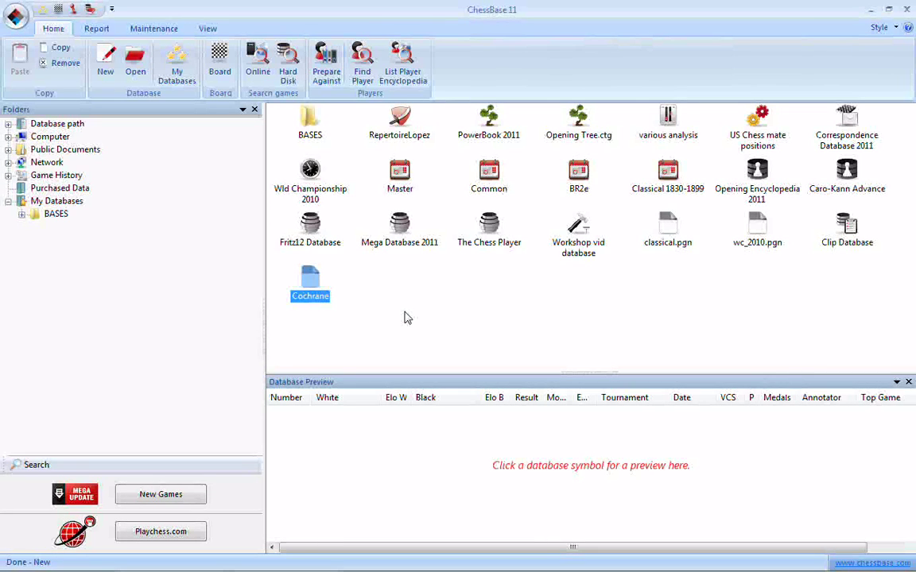
right_click(310, 284)
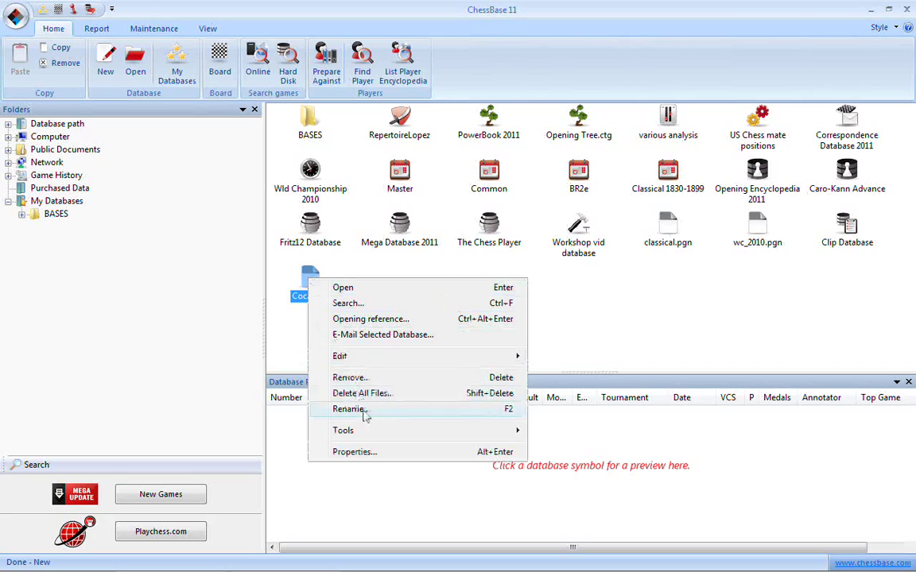
click(372, 453)
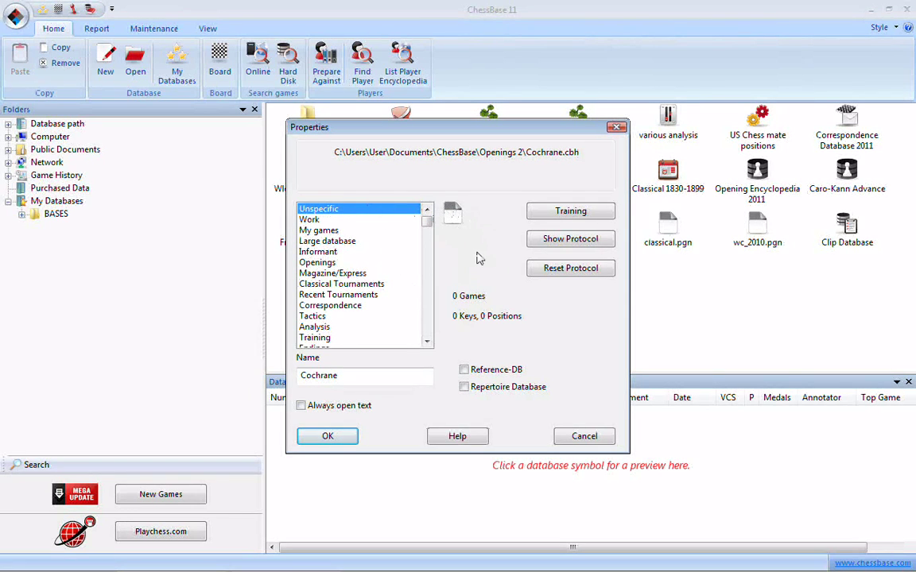
click(309, 263)
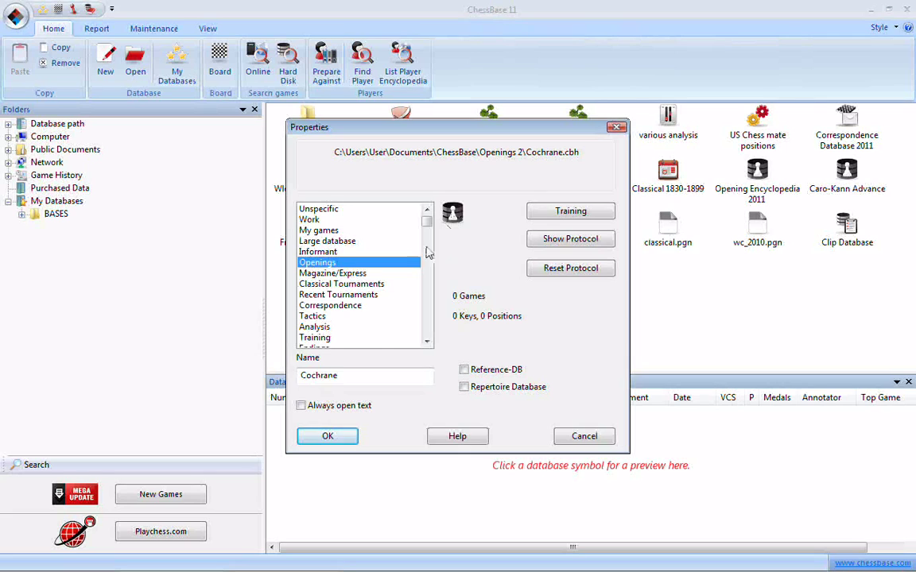
click(363, 379)
text(Gambit)
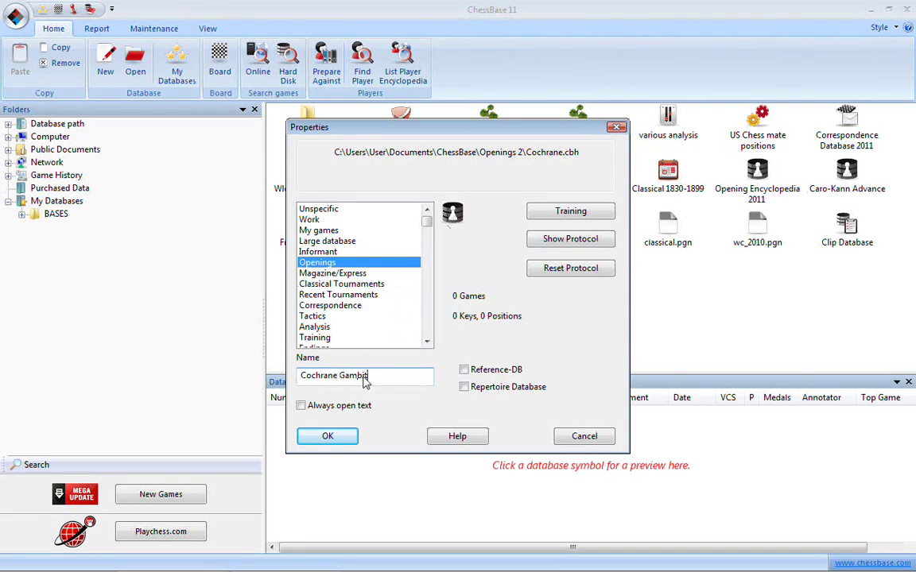
click(327, 435)
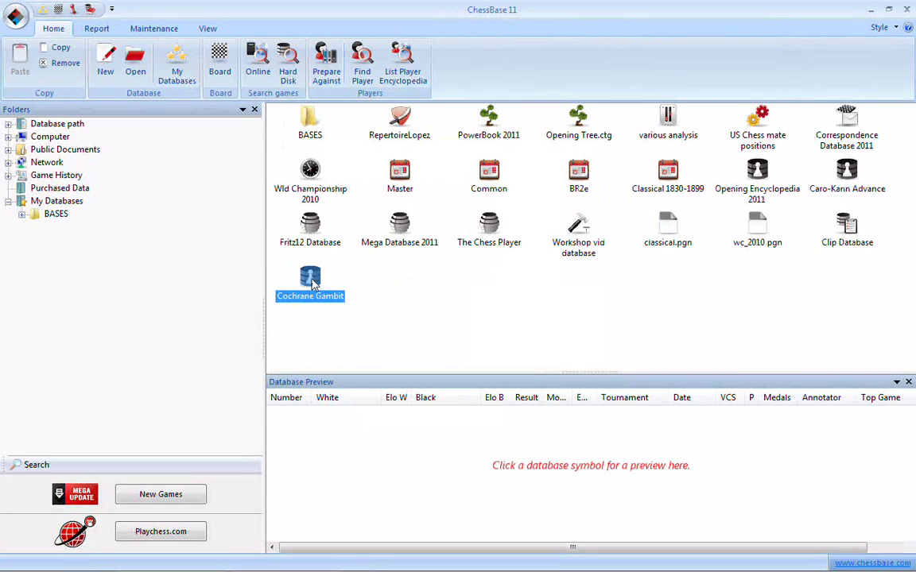
double_click(311, 280)
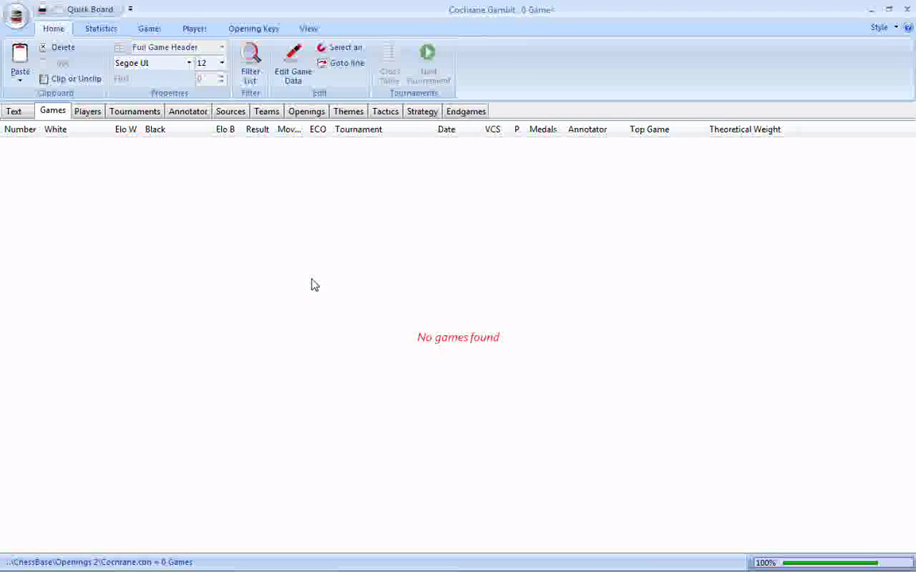
click(906, 10)
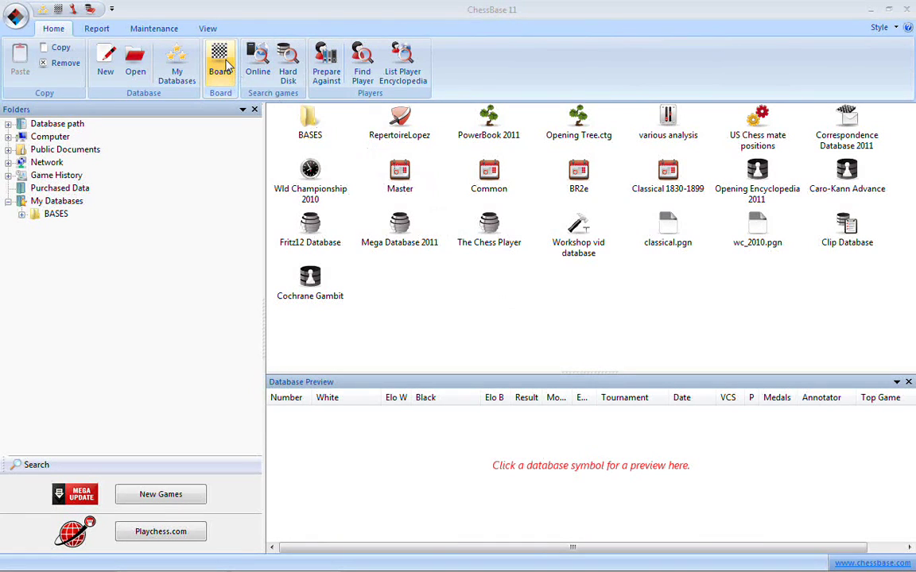
Step: Enter the moves 1.e4 e5 2.Nf3 Nf6 3.Nxe5 d6 4.Nxf7 Kxf7 on a new board, ending on the final position
click(226, 66)
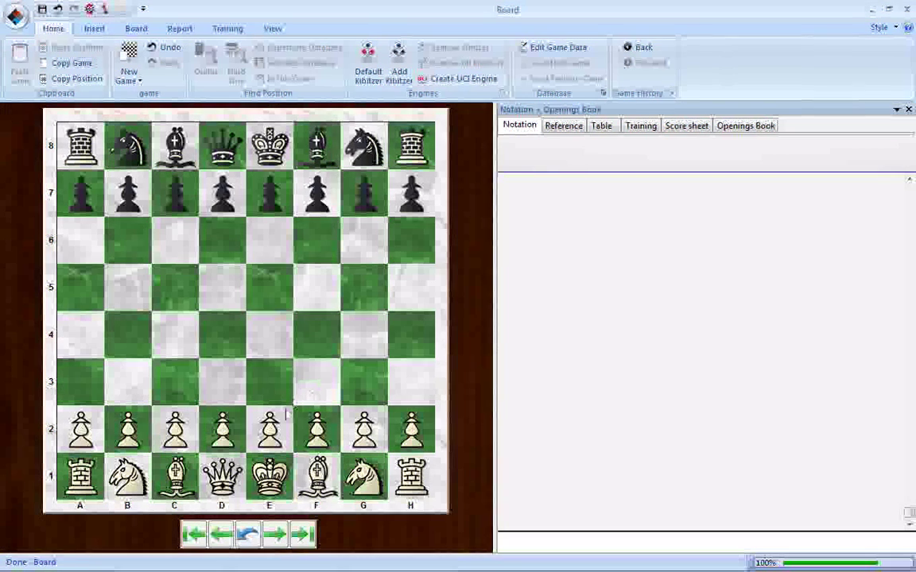
click(270, 429)
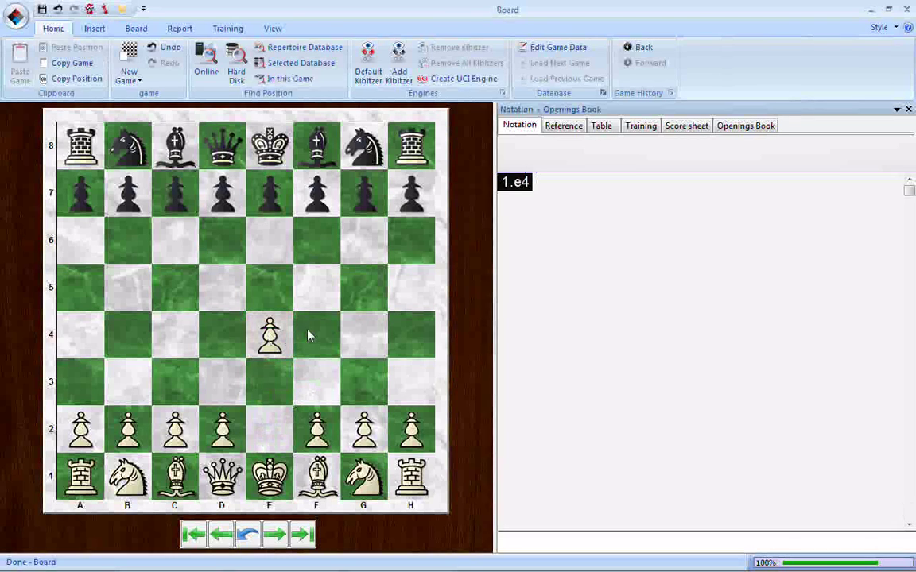
drag(270, 193, 271, 295)
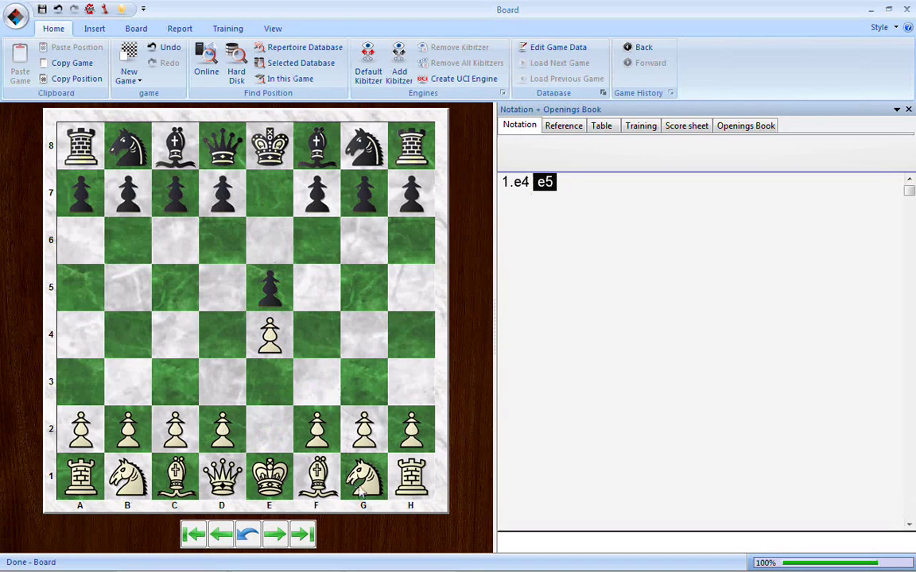
drag(363, 476, 317, 381)
drag(363, 147, 317, 238)
drag(317, 380, 271, 288)
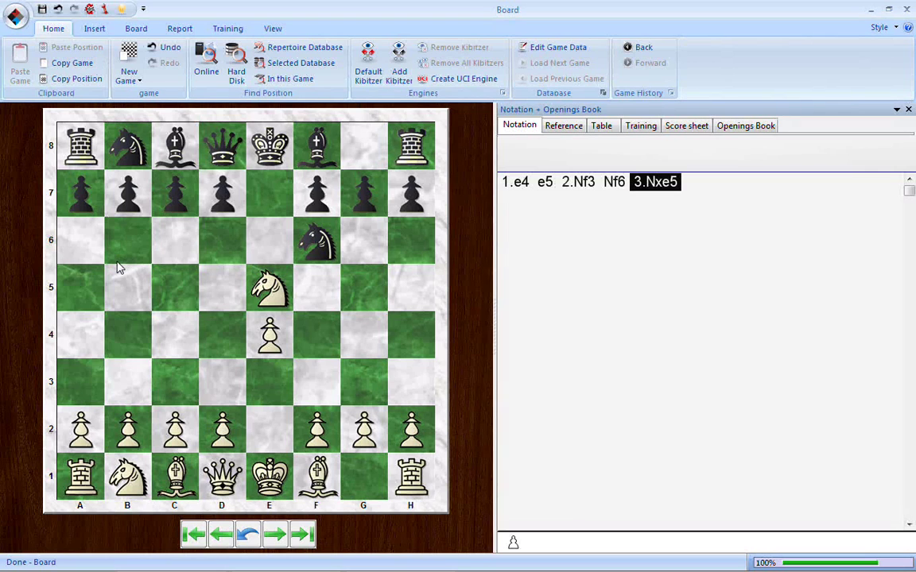
drag(216, 193, 222, 238)
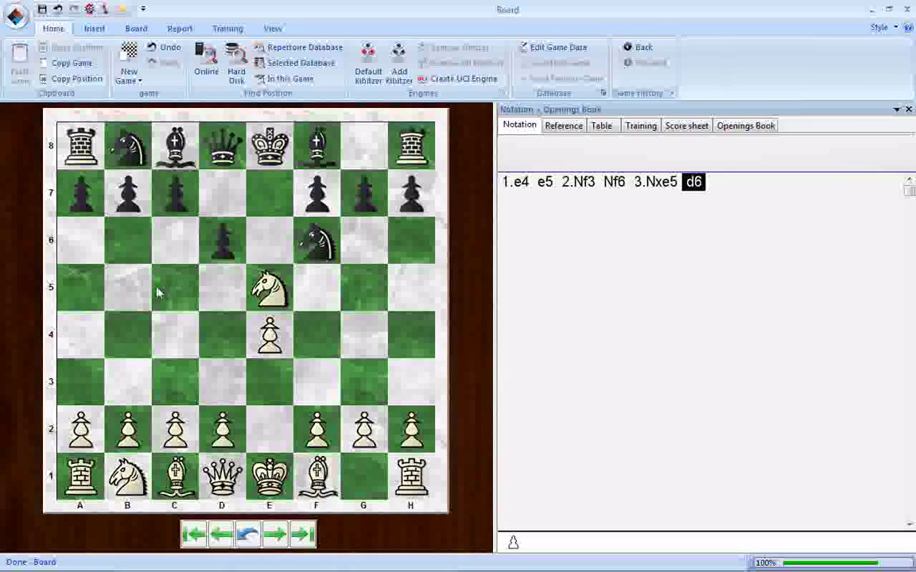
drag(269, 288, 316, 194)
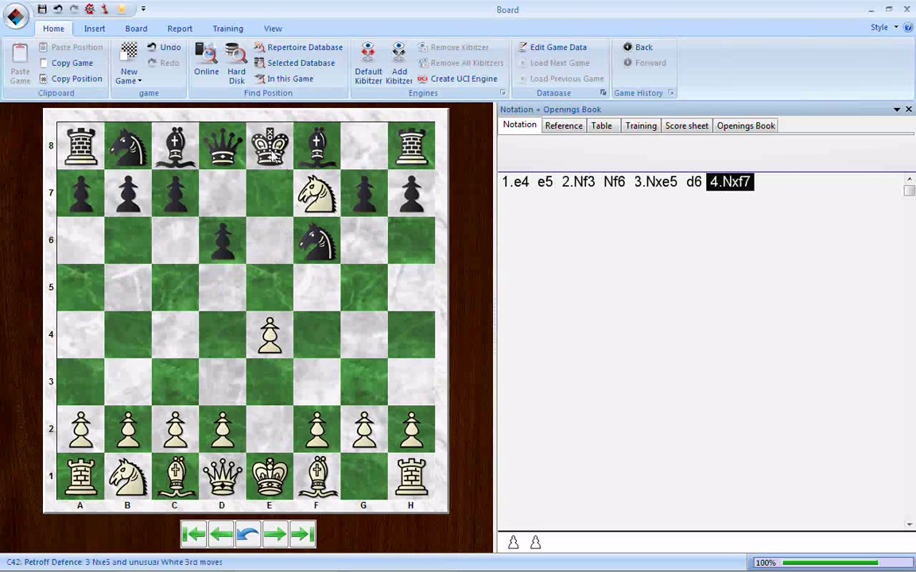
drag(270, 147, 317, 195)
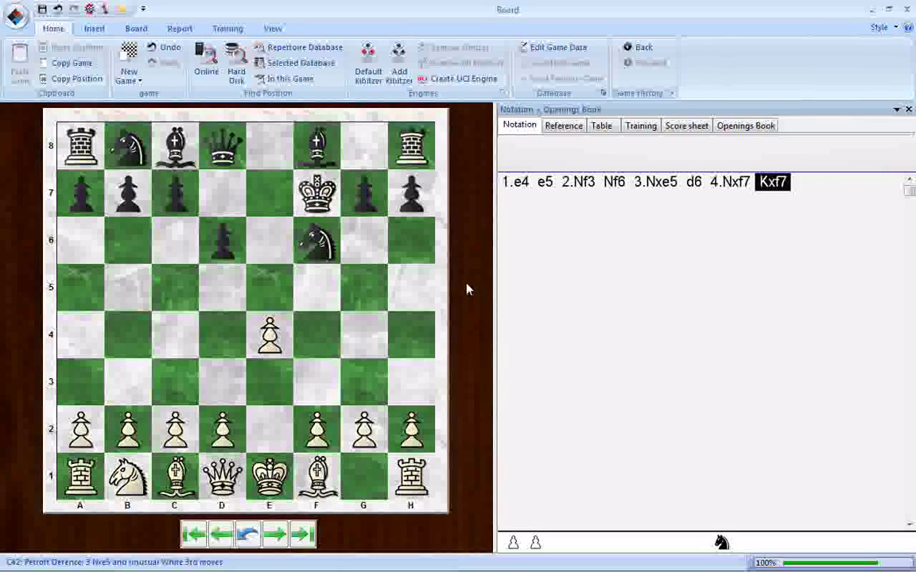
click(221, 534)
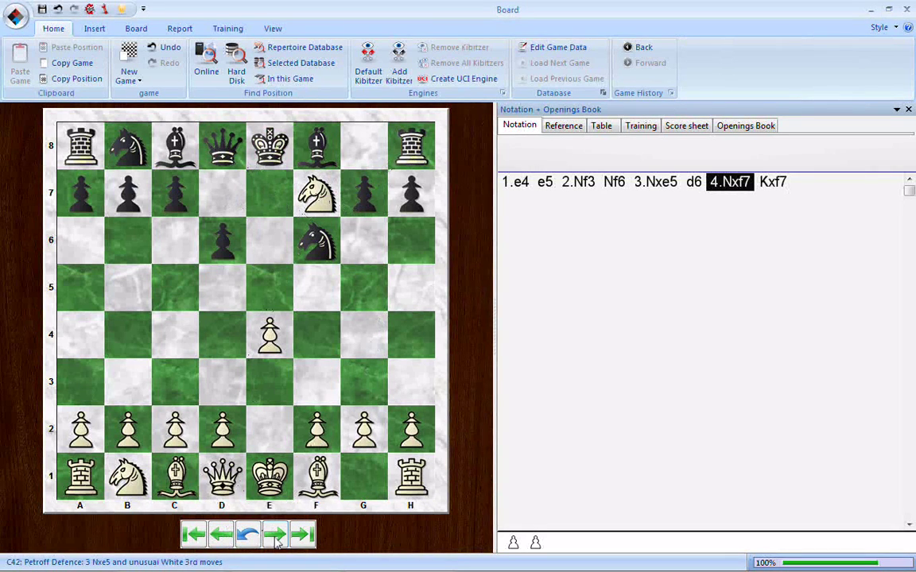
key(Right)
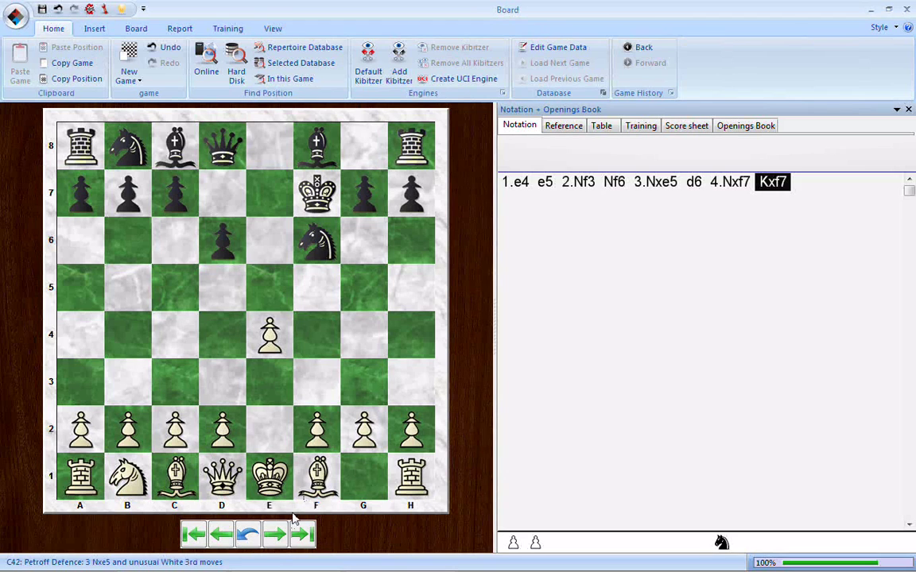
Step: Search Mega Database 2011 for the position copied from the current board
mouse_move(258, 567)
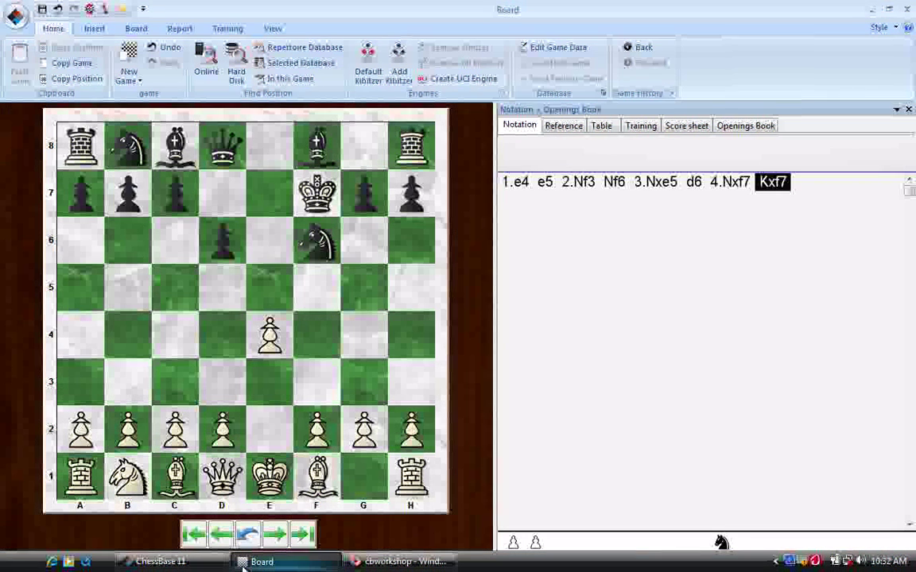
click(159, 562)
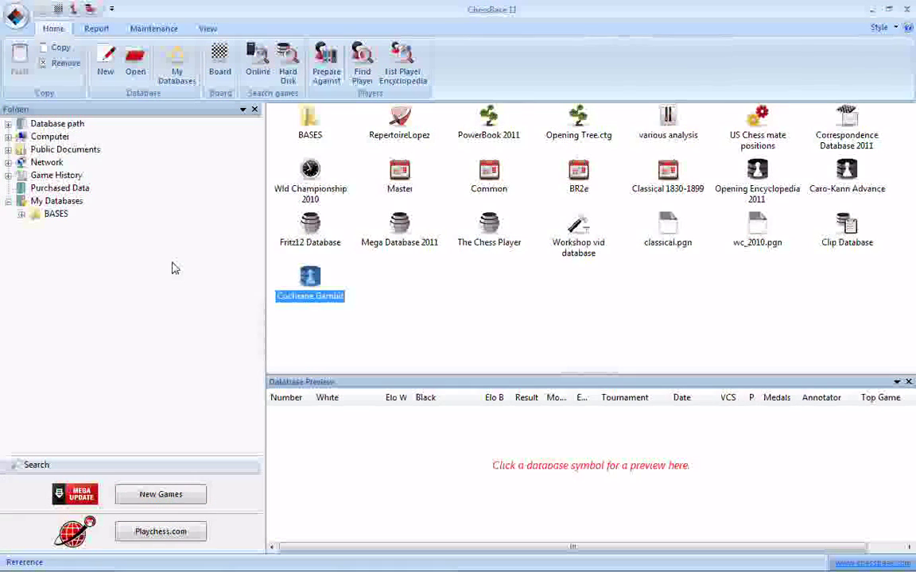
click(400, 227)
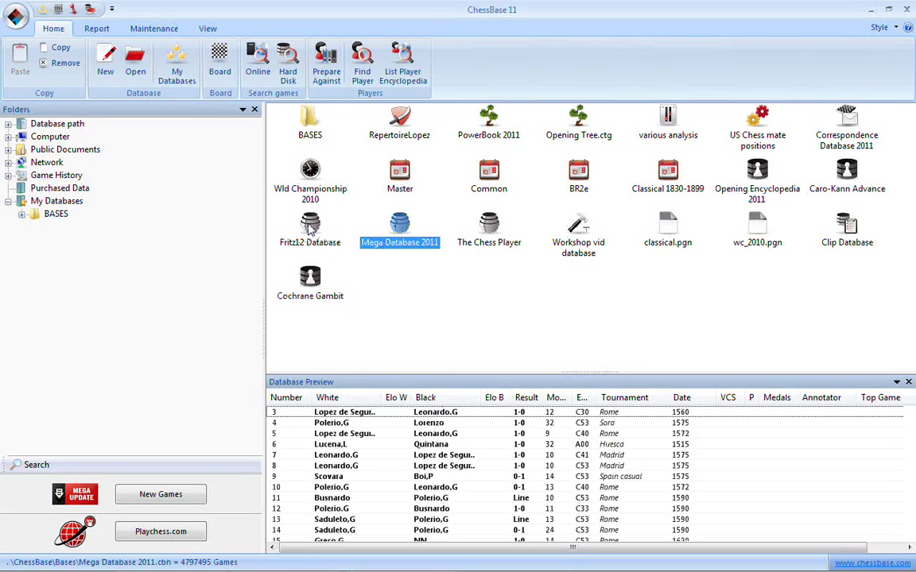
right_click(401, 227)
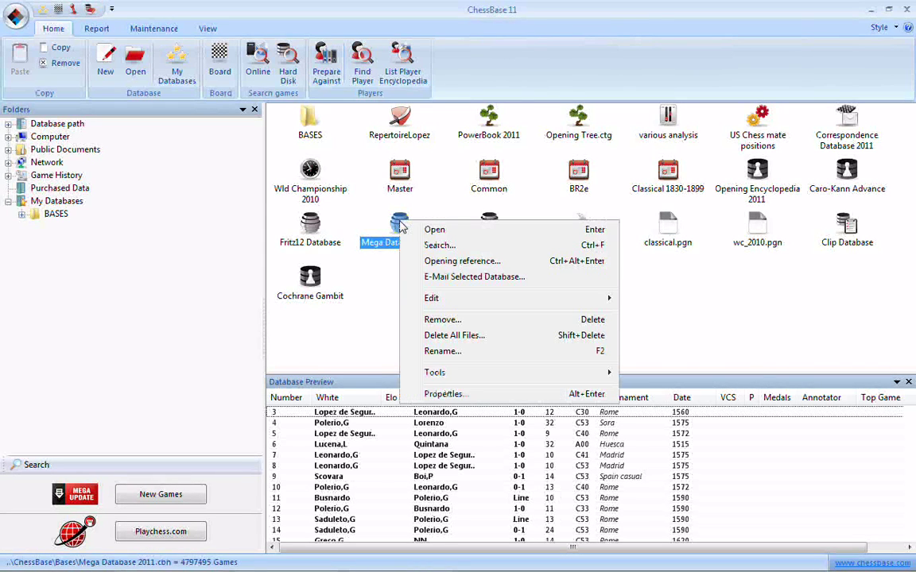
click(433, 247)
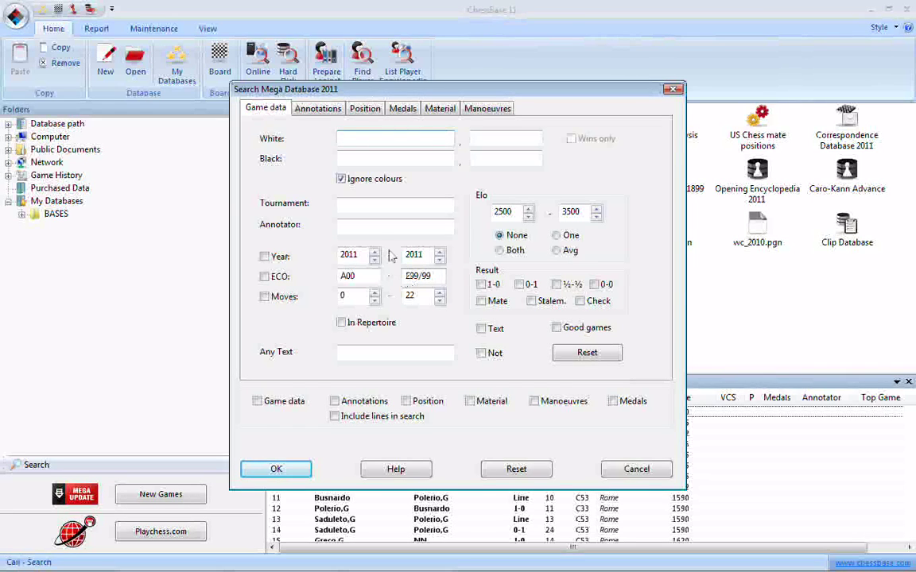
click(368, 111)
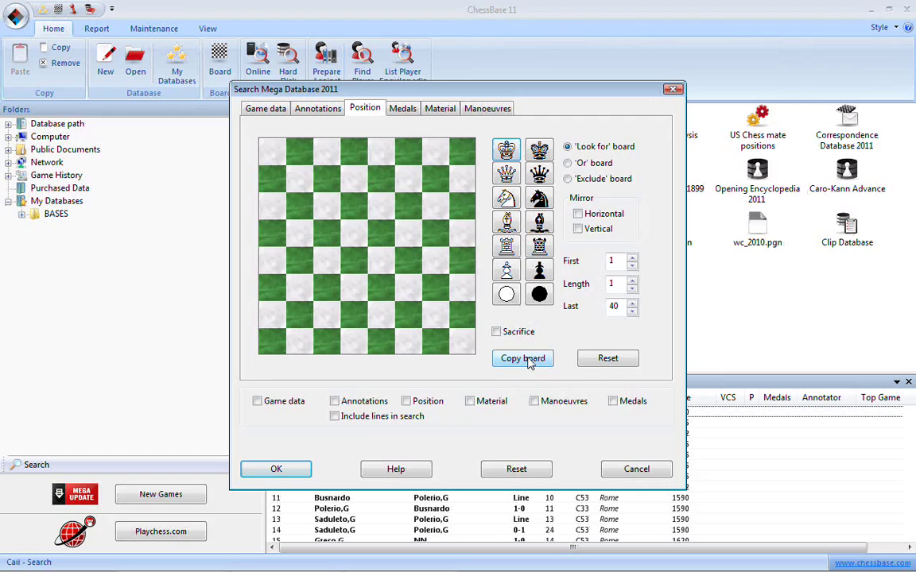
click(528, 361)
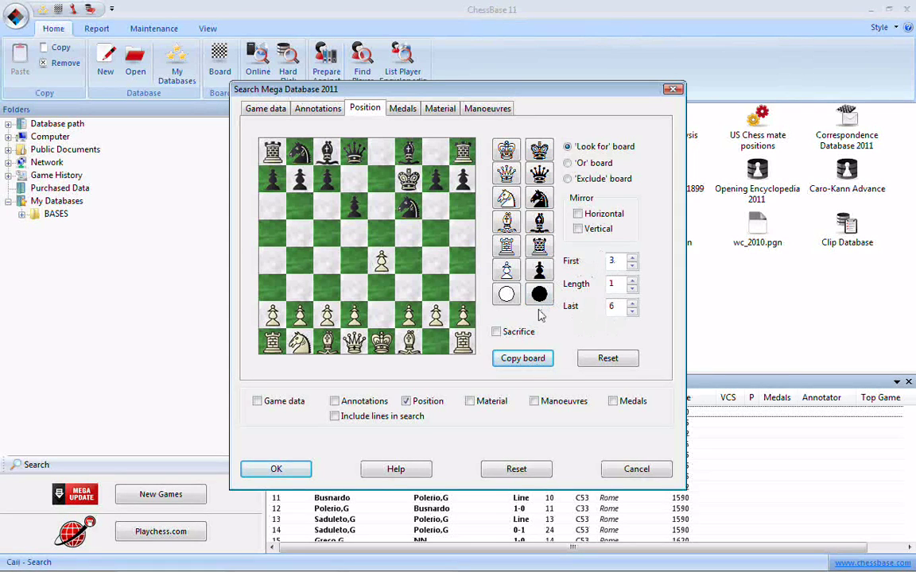
click(276, 470)
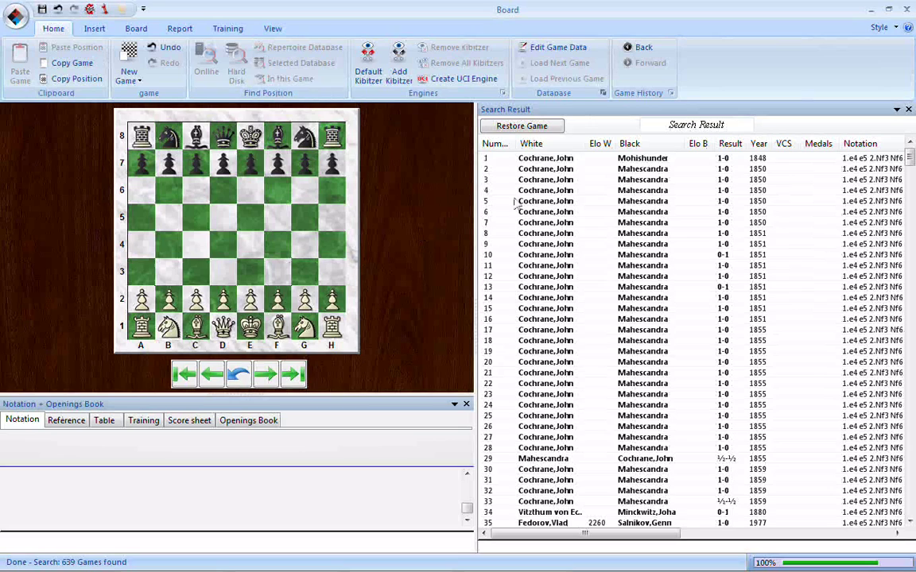
Step: Load games 1 and 8 of the search result onto the board to check the position they reach
double_click(571, 160)
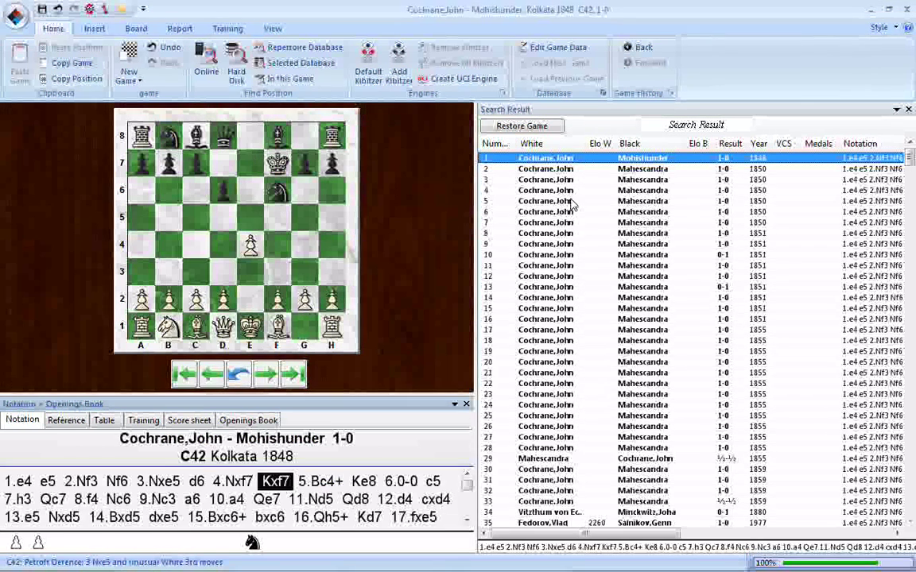
double_click(563, 232)
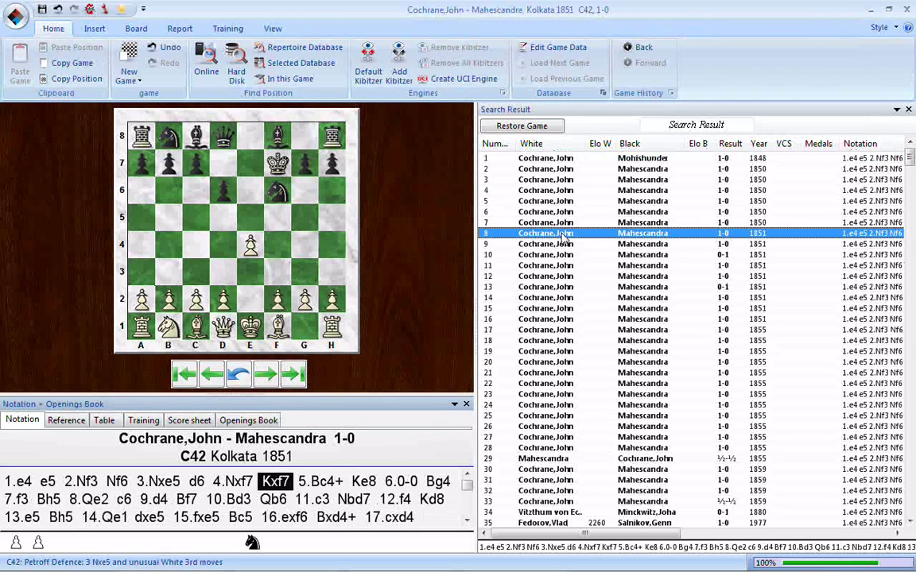
Step: Select all games in the search result, check the list to its end, and copy the whole selection
right_click(562, 233)
mouse_move(566, 243)
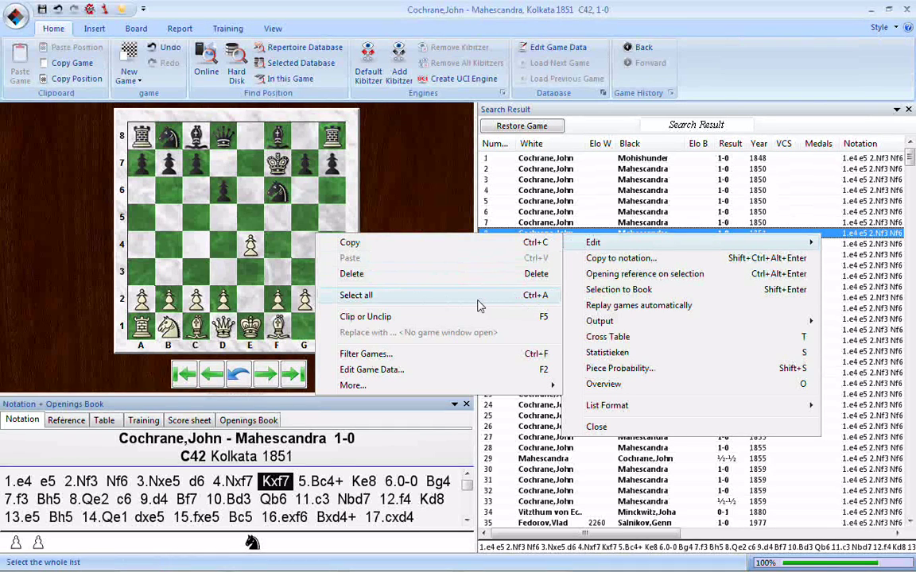
click(414, 306)
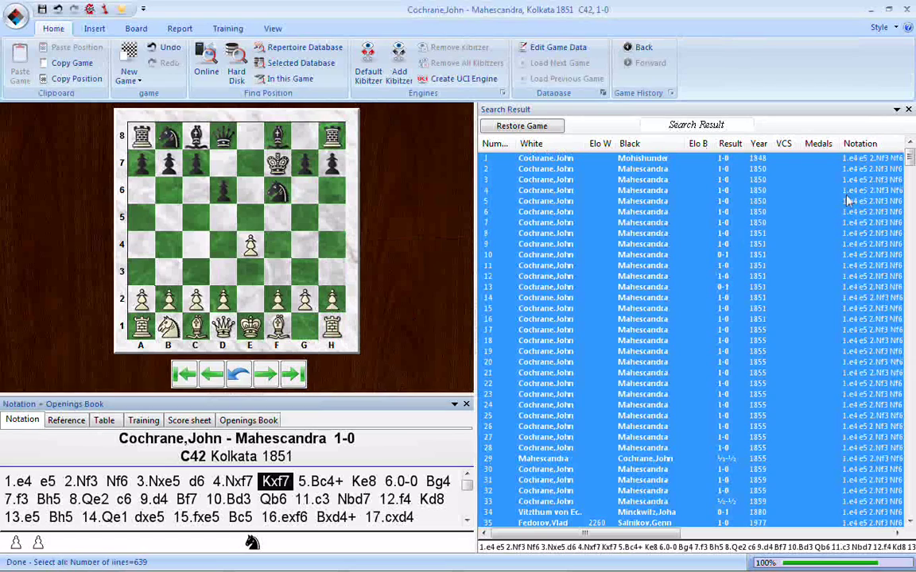
click(909, 426)
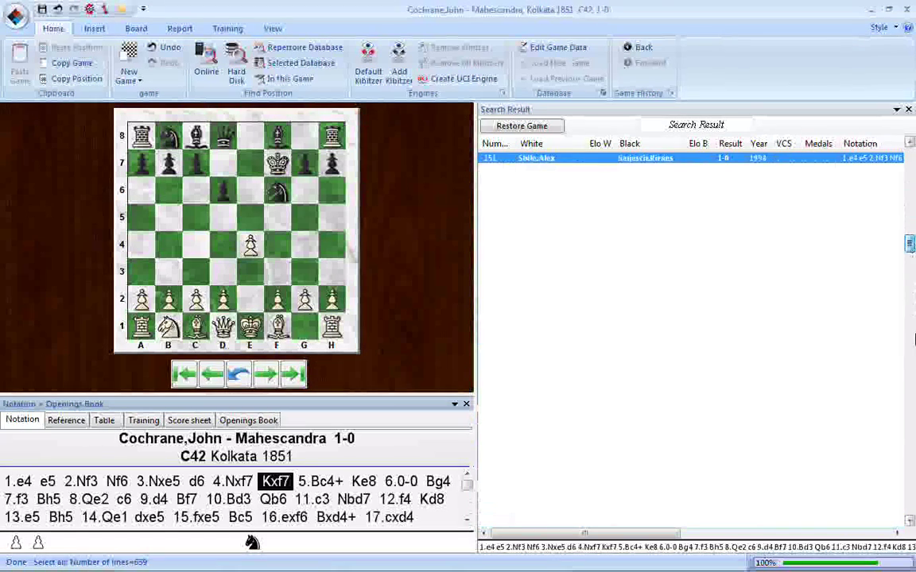
drag(914, 426, 911, 505)
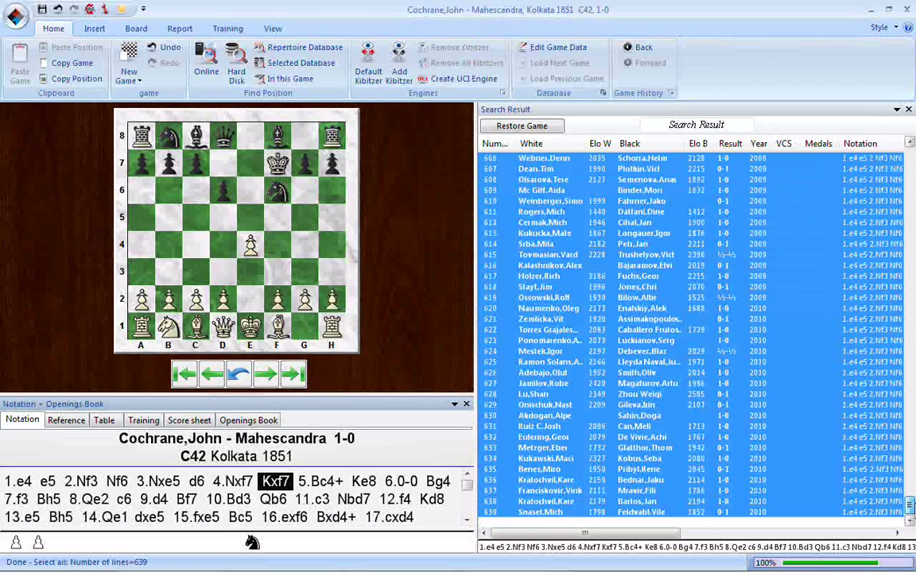
drag(911, 506, 911, 158)
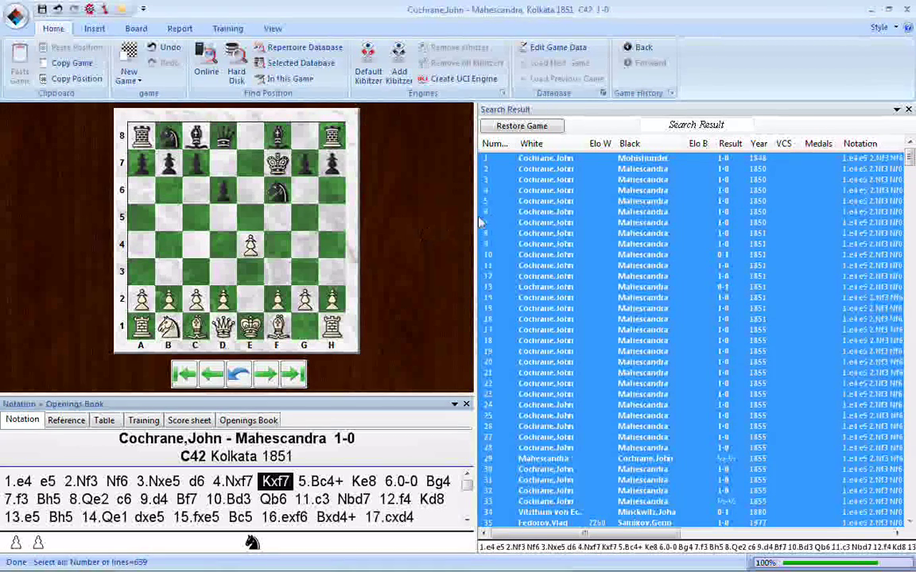
right_click(531, 210)
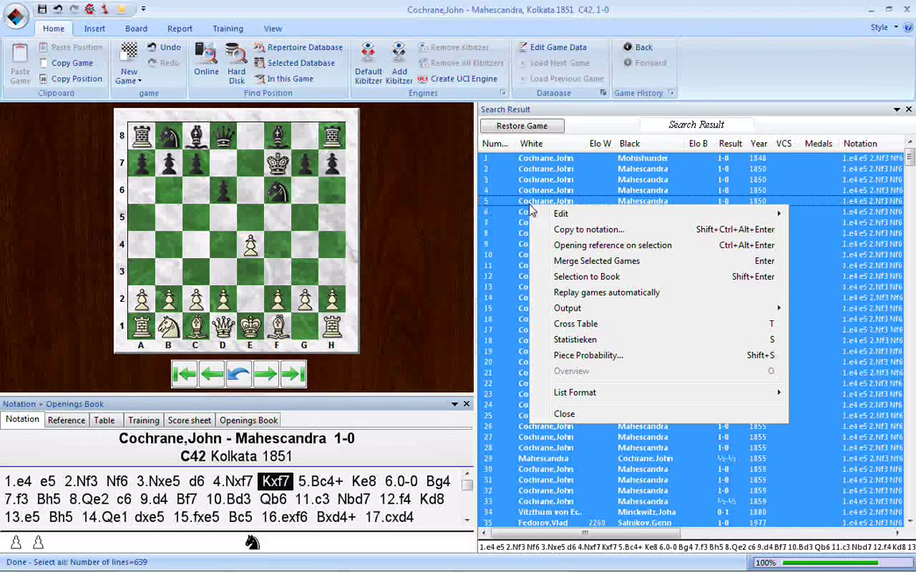
mouse_move(557, 213)
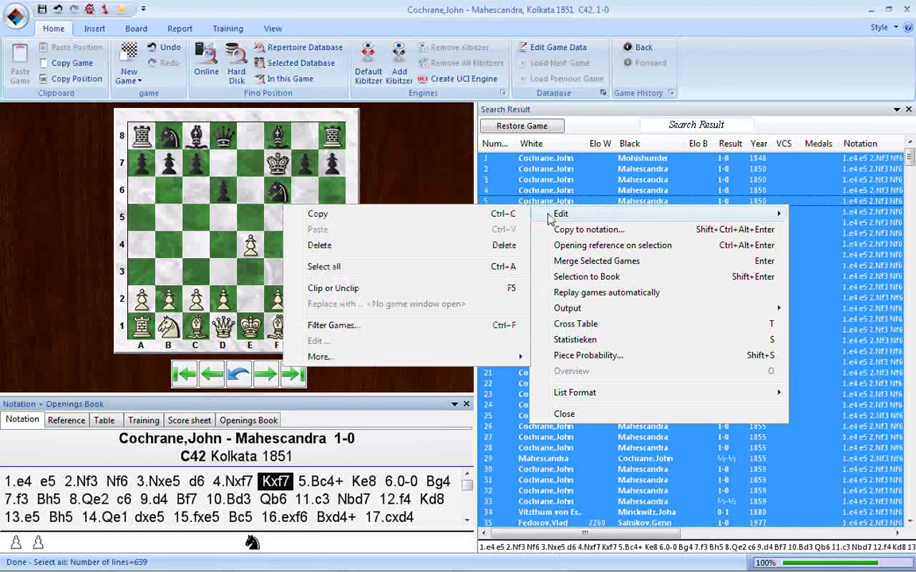
click(434, 215)
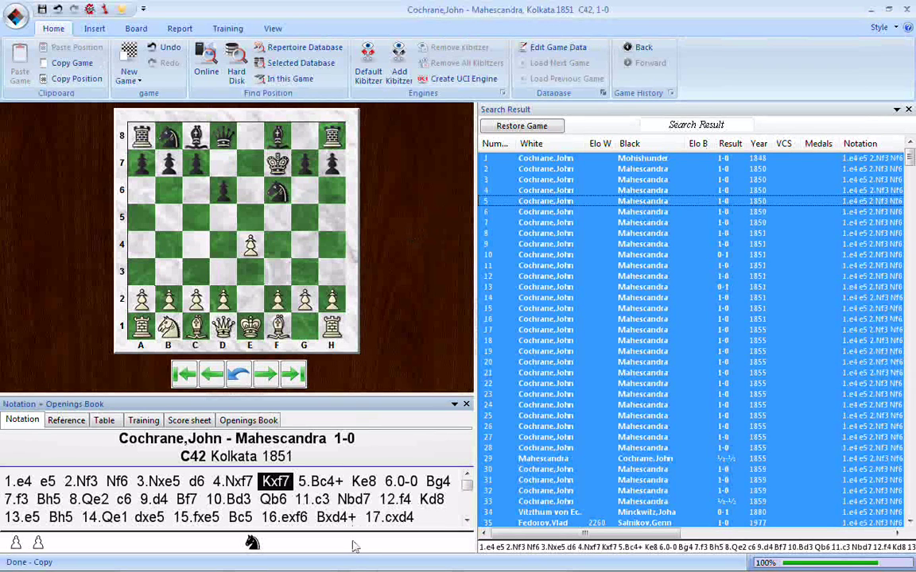
Step: Paste the copied games 1 to 639 into the Cochrane Gambit database, keeping multimedia files and the Ref Booster update enabled
mouse_move(322, 569)
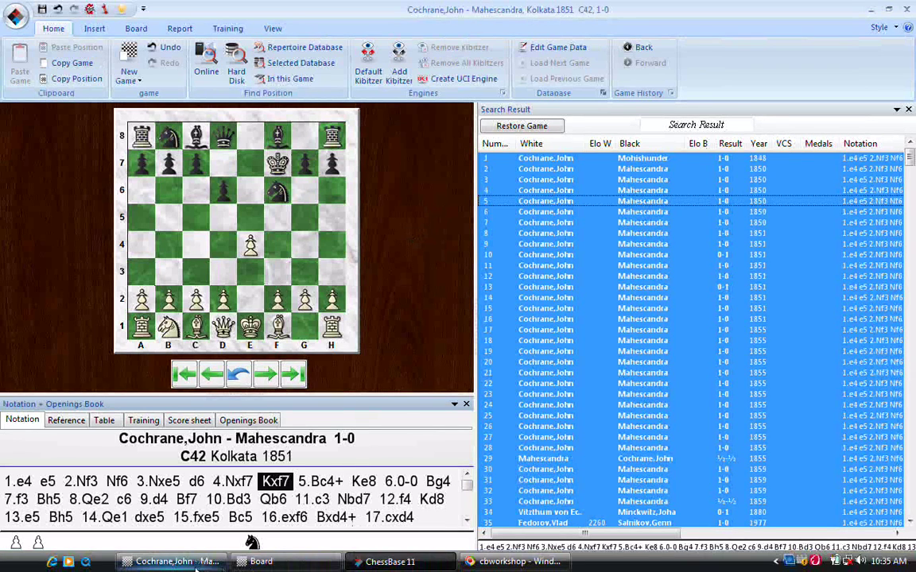
click(368, 562)
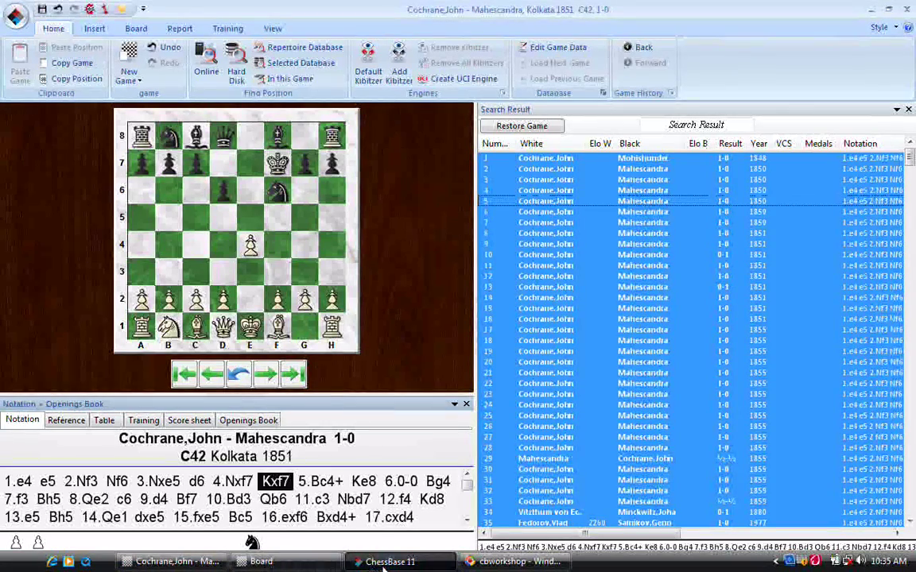
click(382, 566)
click(382, 562)
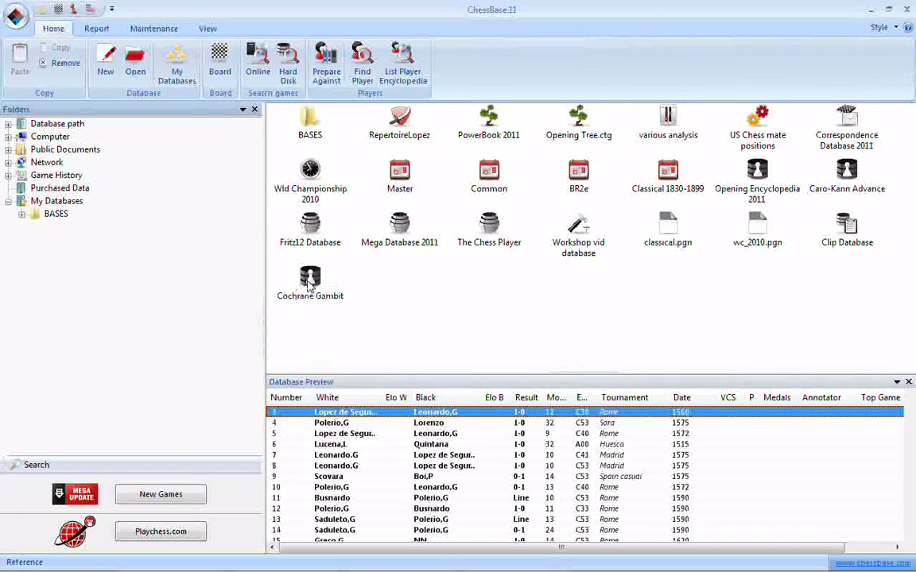
click(311, 288)
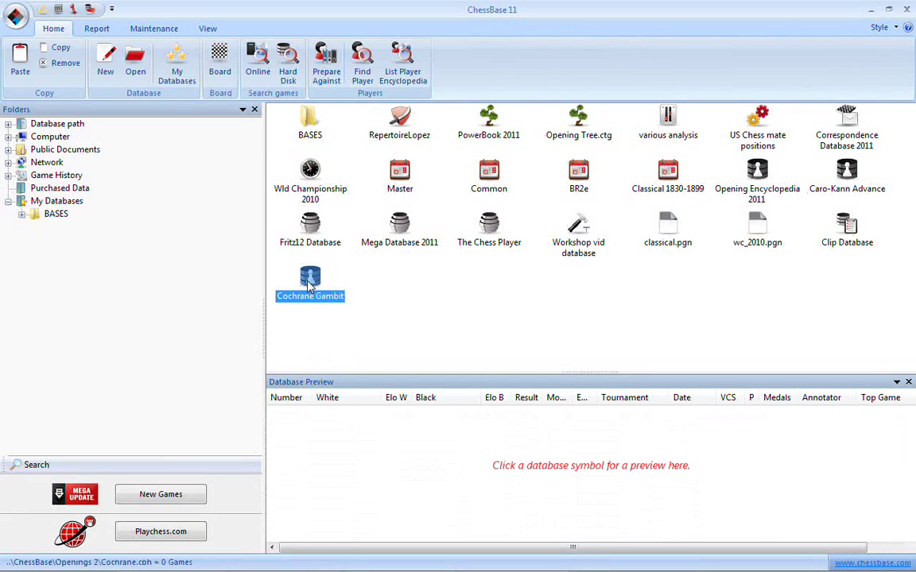
right_click(310, 288)
mouse_move(340, 360)
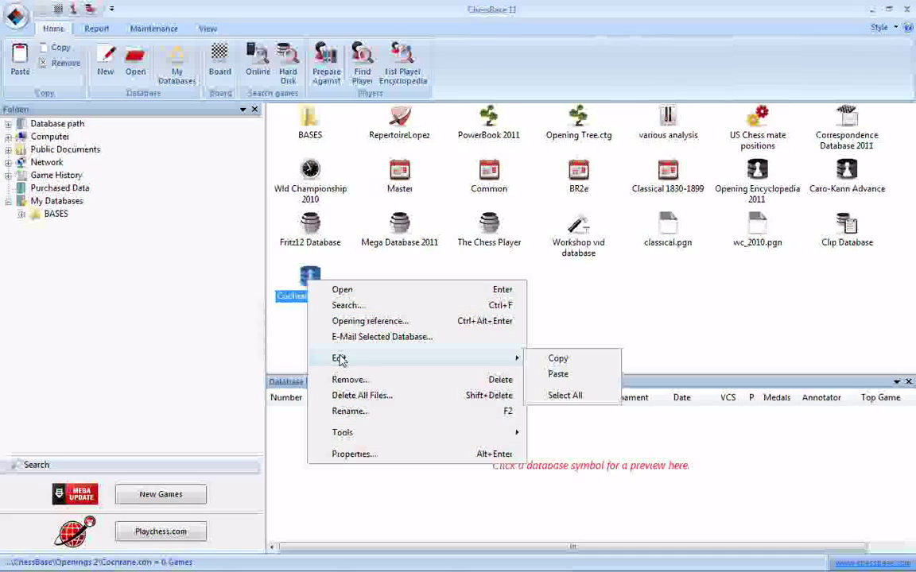
click(549, 375)
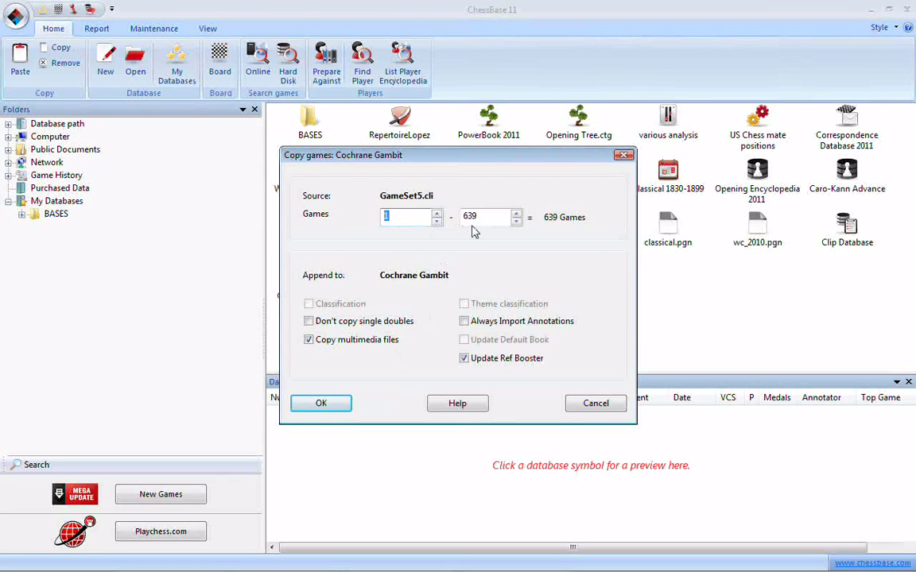
click(321, 404)
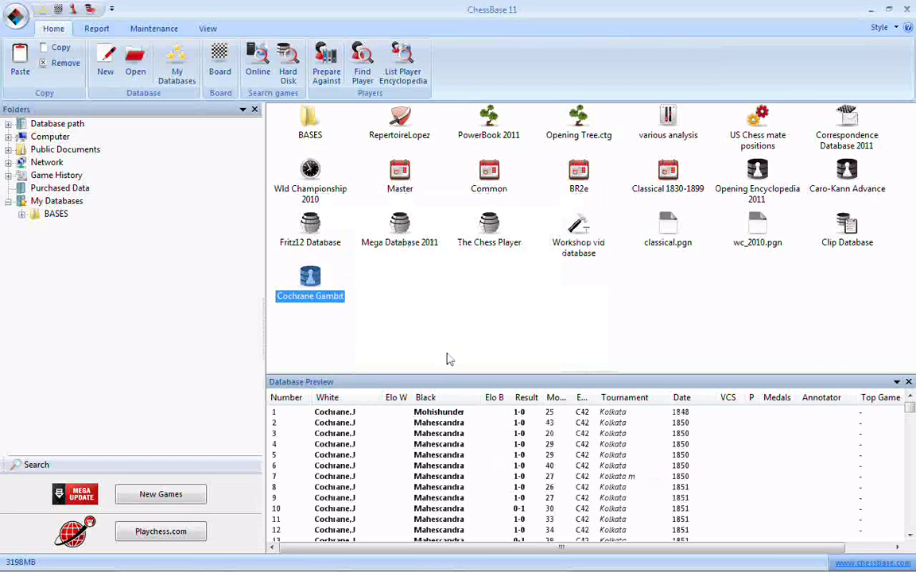
Step: Check the Cochrane Gambit database's game list, and close the search result, board and game list windows
double_click(310, 280)
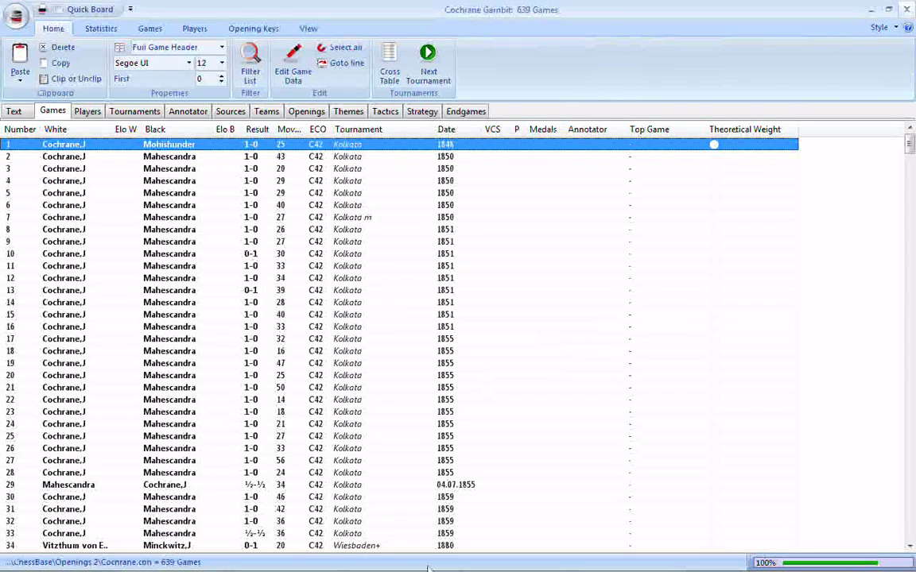
mouse_move(413, 566)
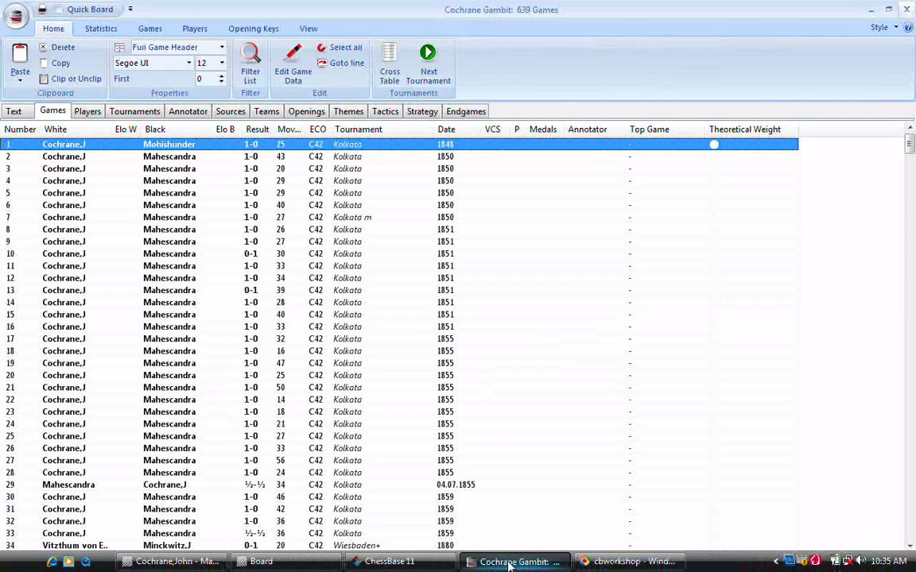
click(205, 562)
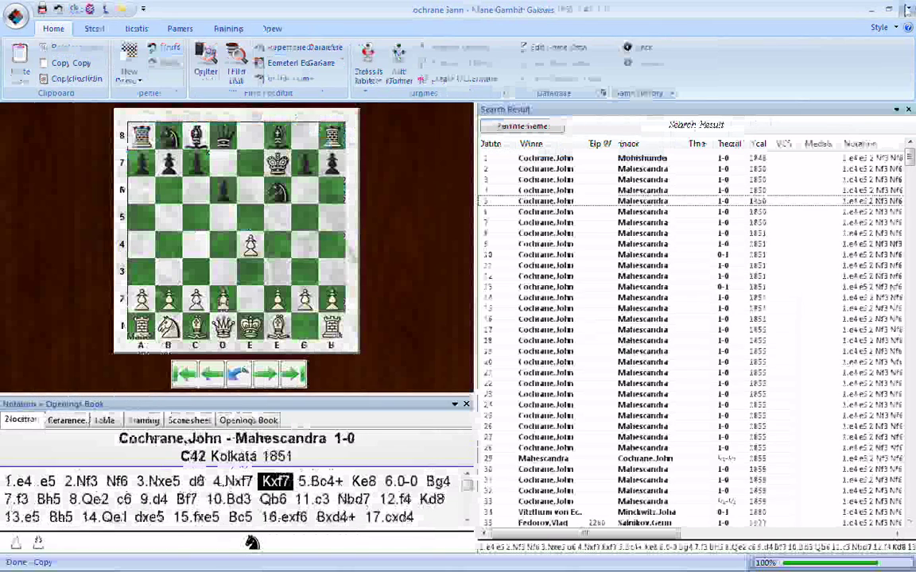
click(907, 10)
click(202, 563)
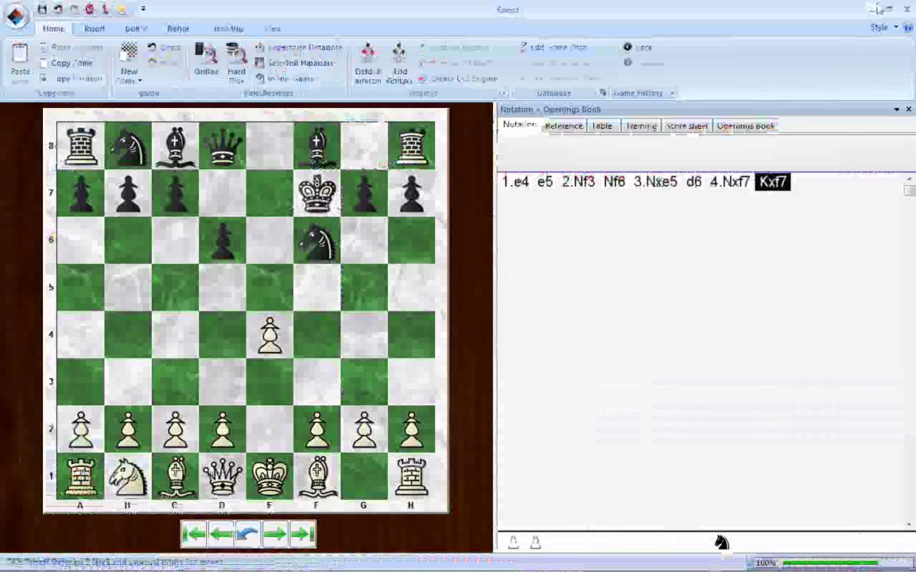
click(877, 8)
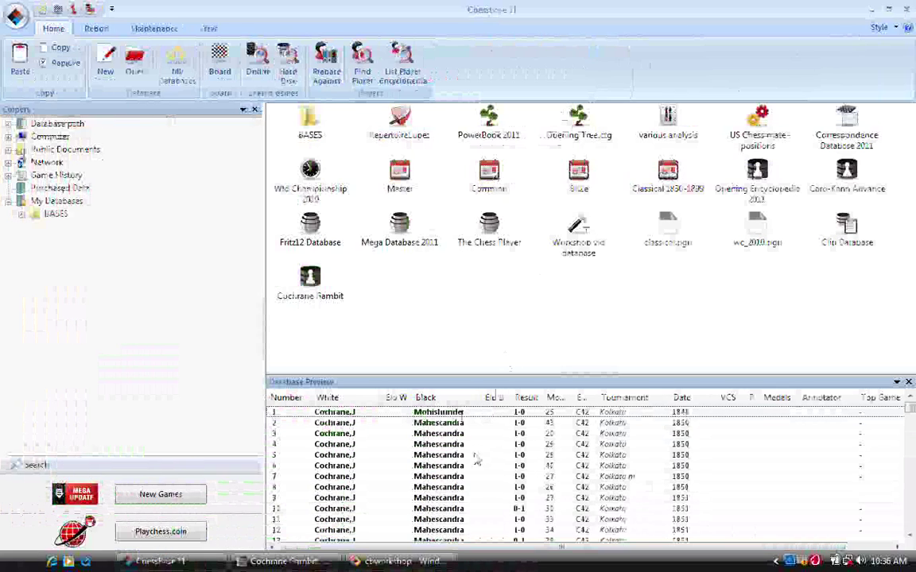
click(316, 564)
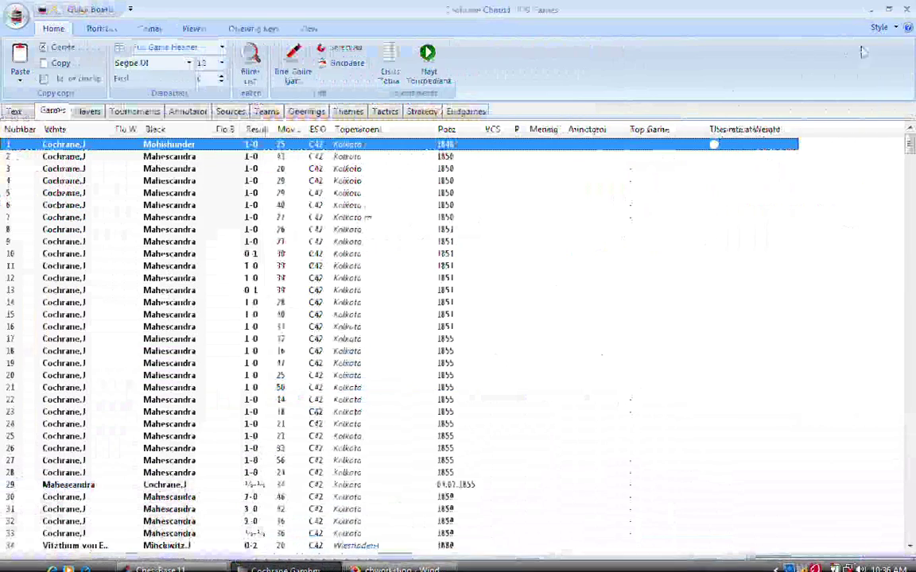
click(907, 9)
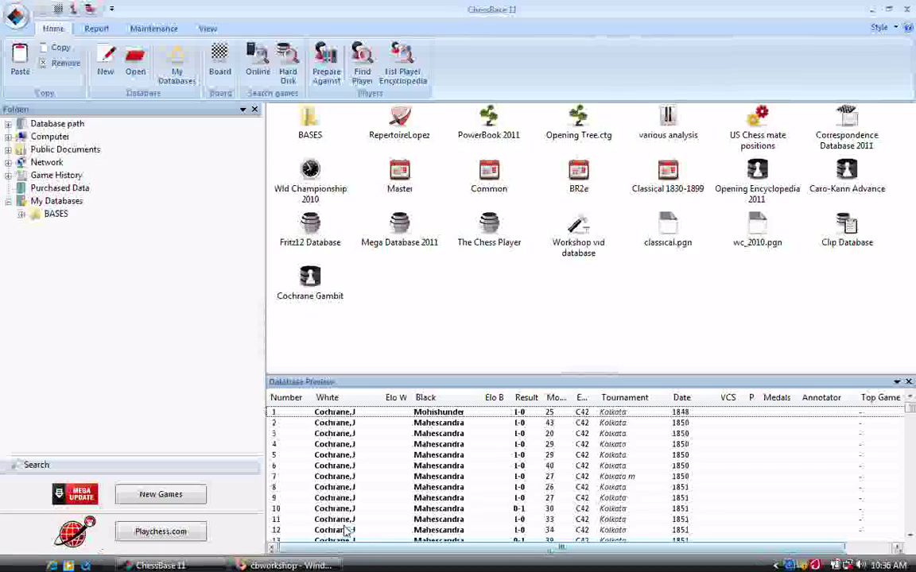
Step: Reopen the Cochrane Gambit database's game list and sort the games by the VCS column
click(311, 278)
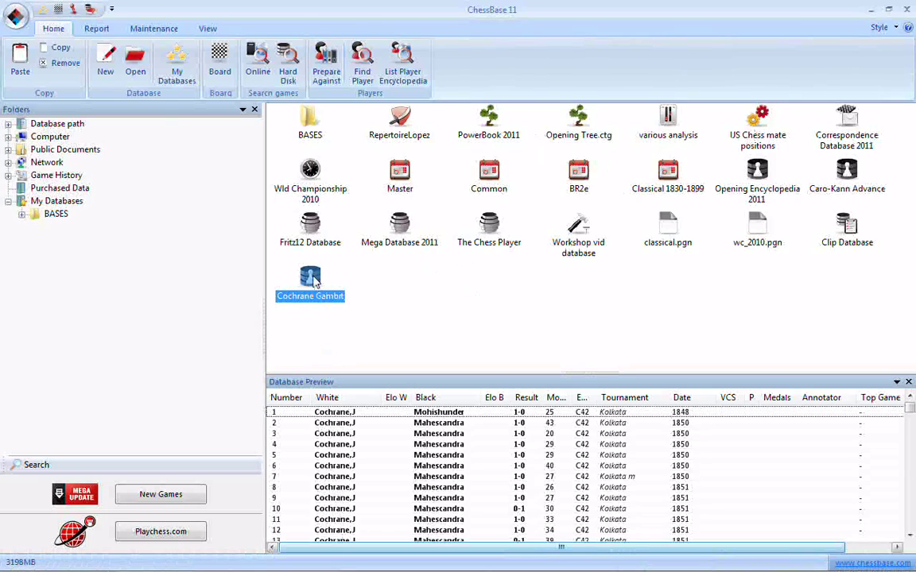
double_click(312, 278)
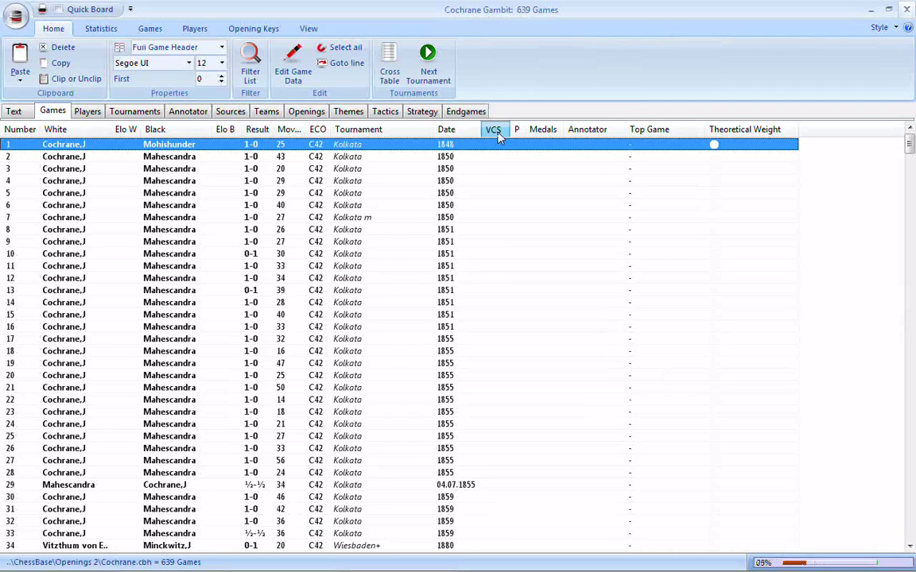
click(494, 130)
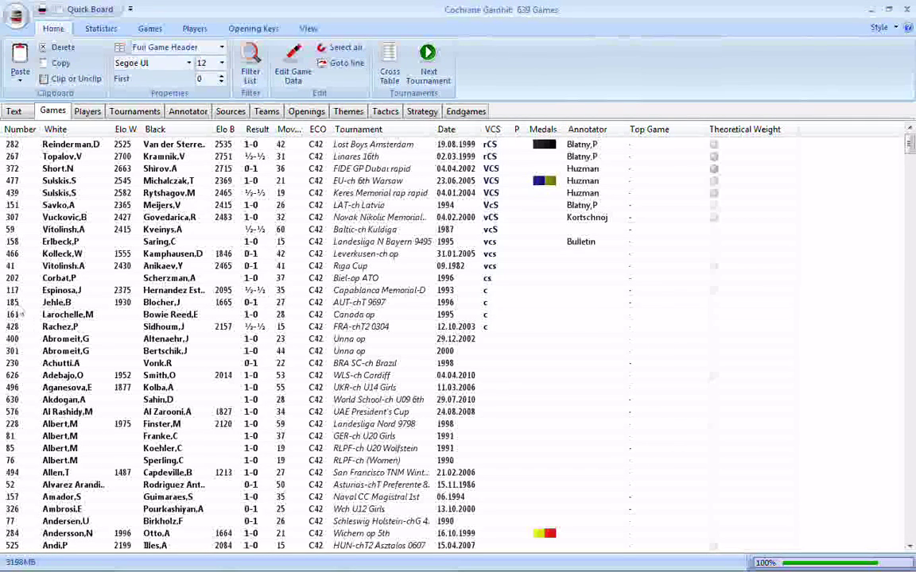
Step: Apply Fix Sort Order to the VCS-sorted Cochrane Gambit games so they are renumbered in that order, and close the game list
click(17, 132)
click(102, 32)
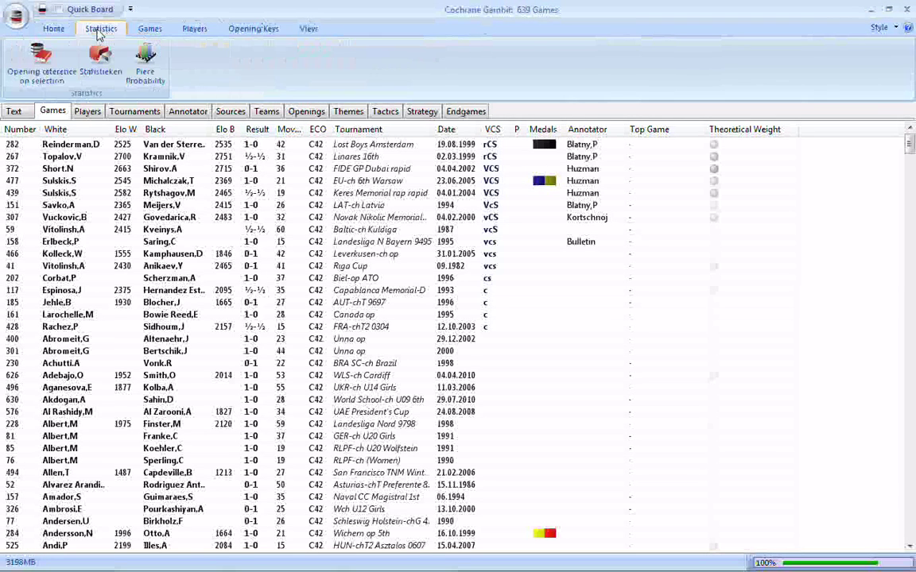
click(146, 30)
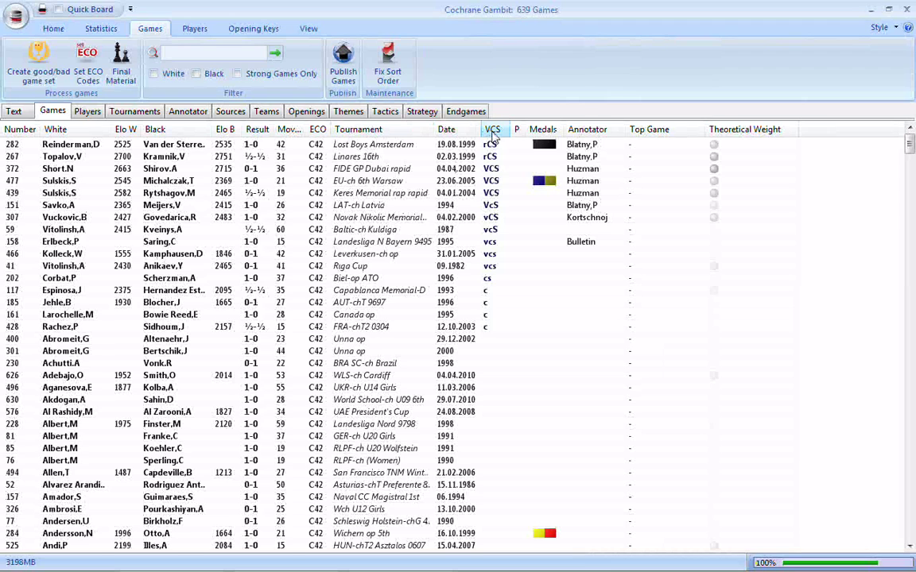
click(389, 64)
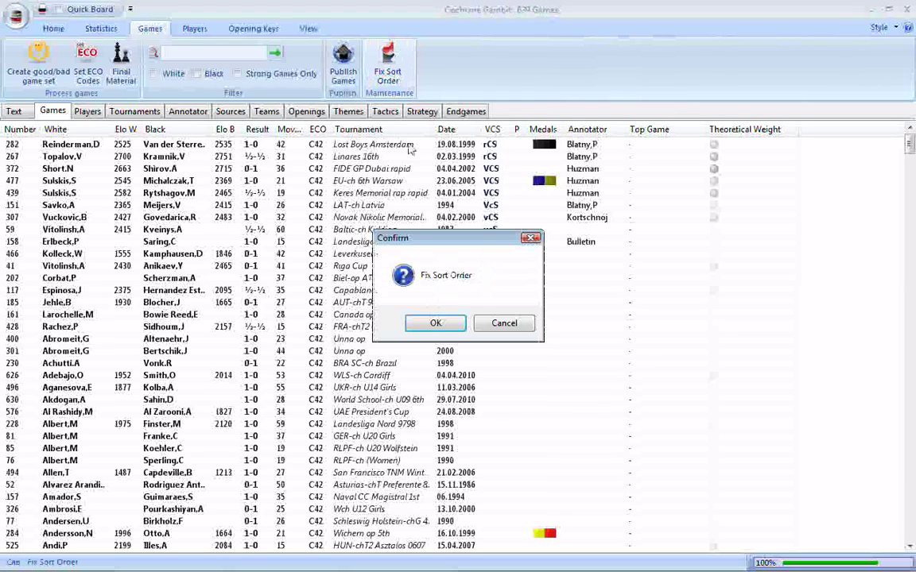
click(435, 322)
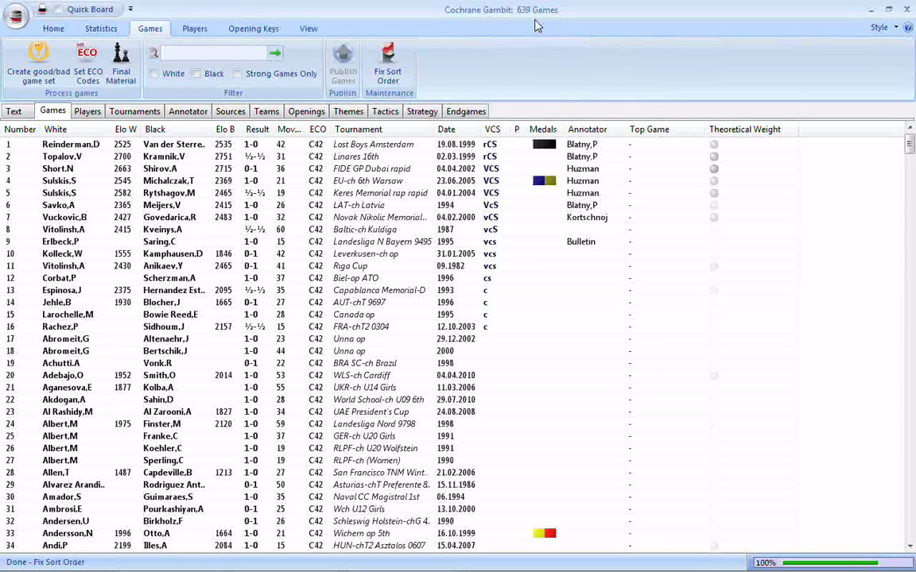
key(Escape)
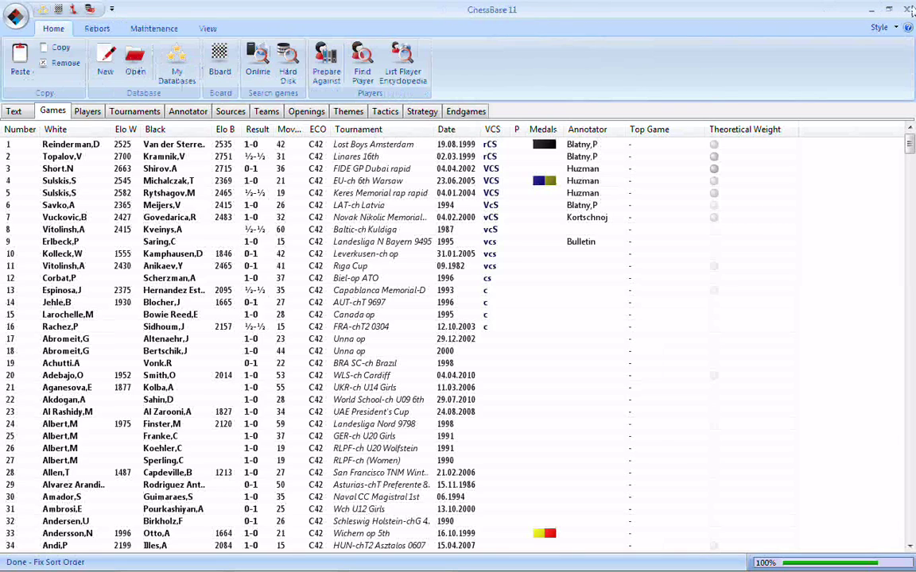
click(309, 280)
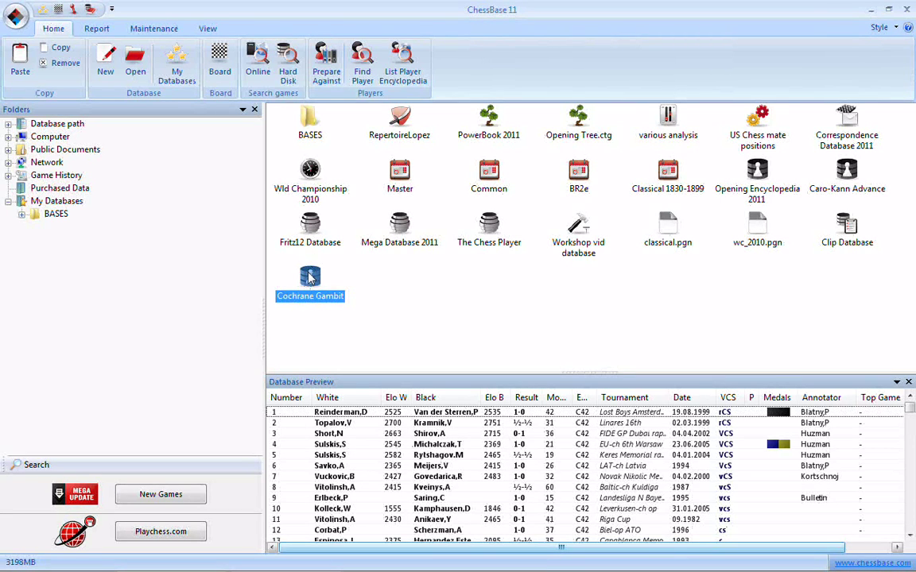
right_click(310, 276)
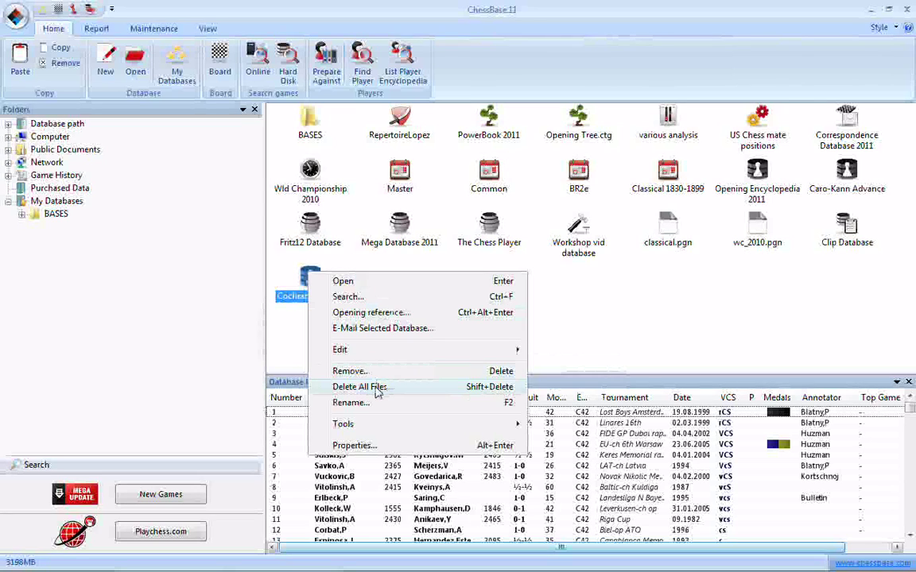
click(360, 387)
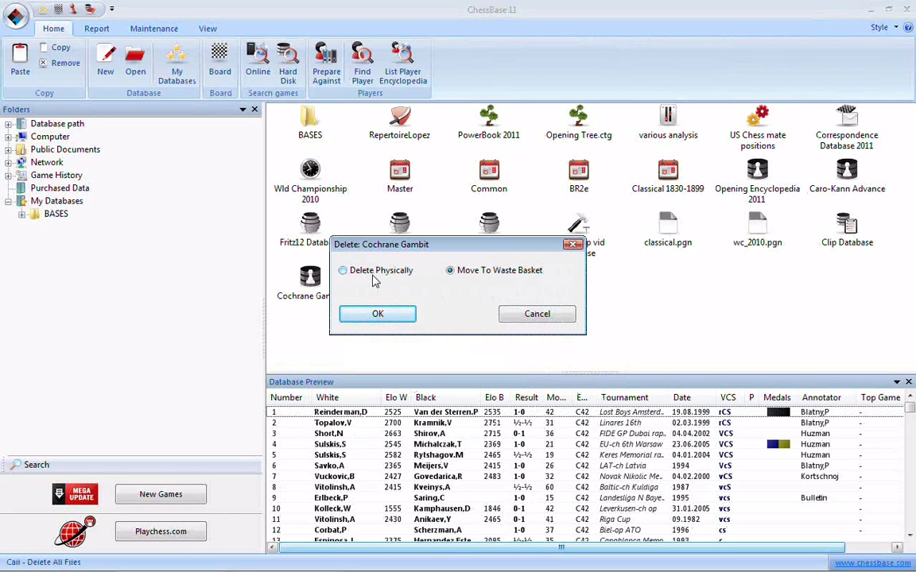
click(535, 316)
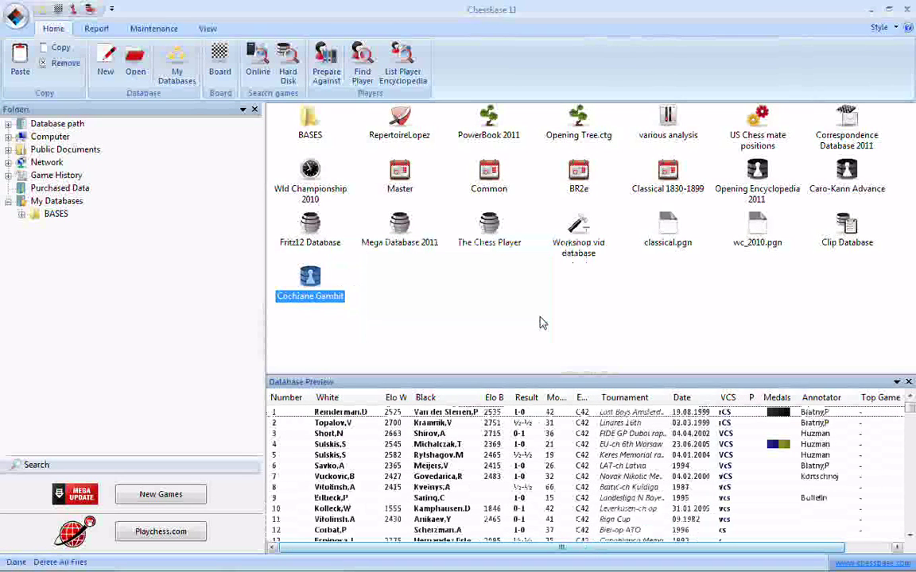